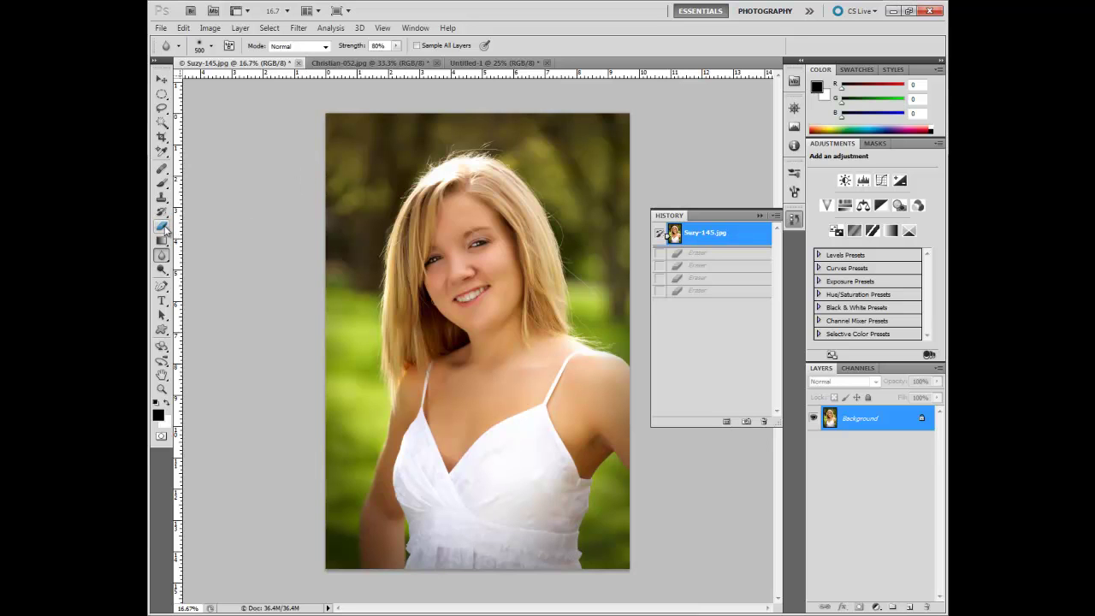
- Erase a test stroke beside the hair, then revert the photo to its original state
left_click(162, 227)
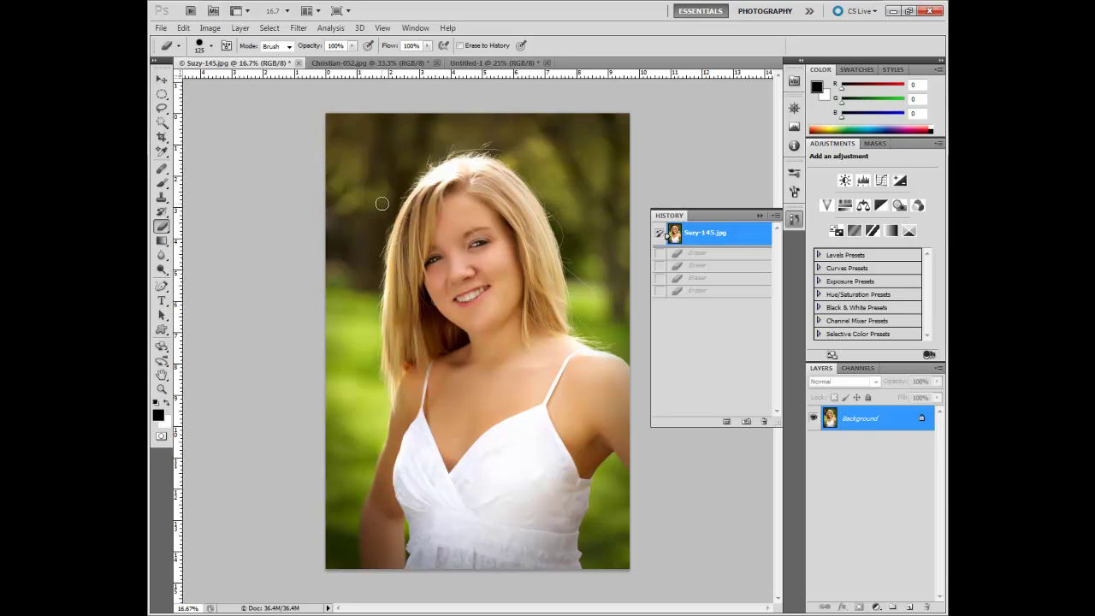
mouse_move(383, 203)
left_mouse_down()
mouse_move(373, 277)
mouse_move(370, 230)
mouse_move(355, 257)
left_mouse_up()
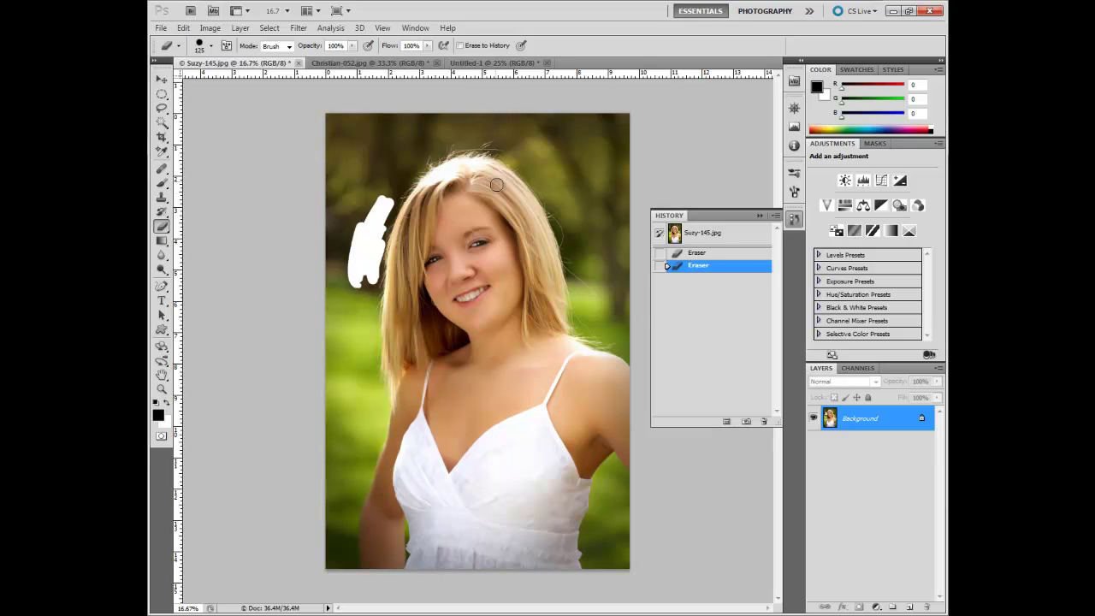
left_click(720, 236)
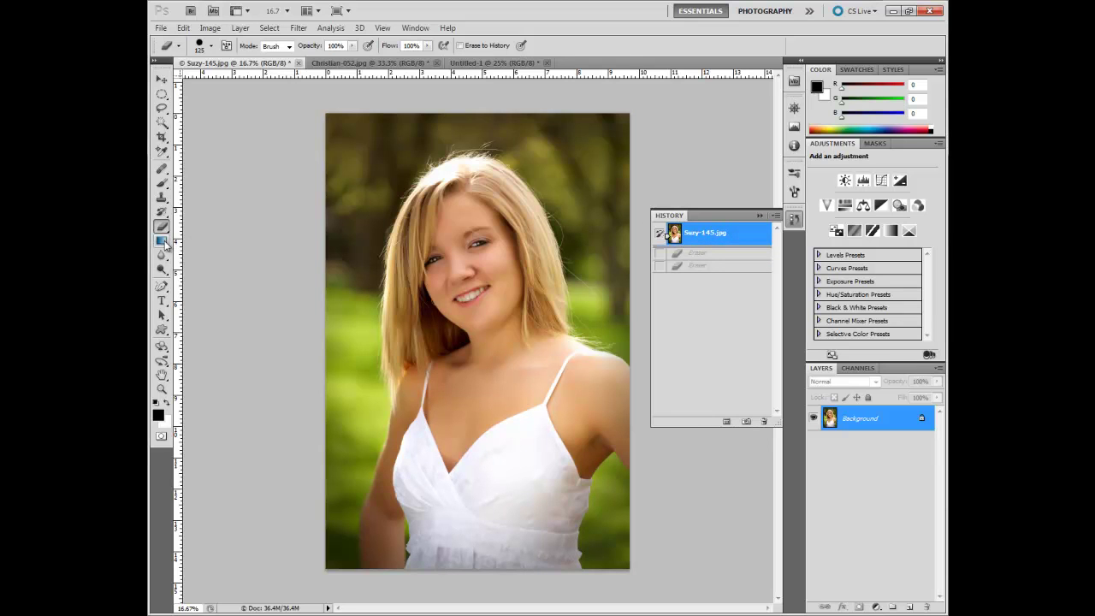
- Draw a black-to-white gradient from top to bottom of the Untitled-1 canvas
left_click_drag(162, 241, 194, 243)
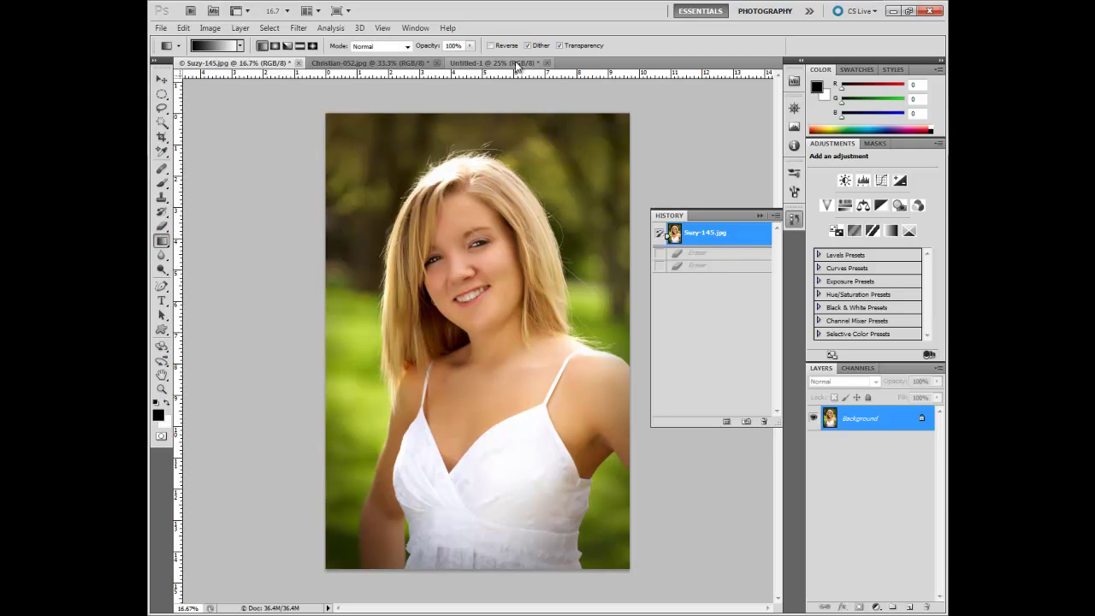
left_click(510, 65)
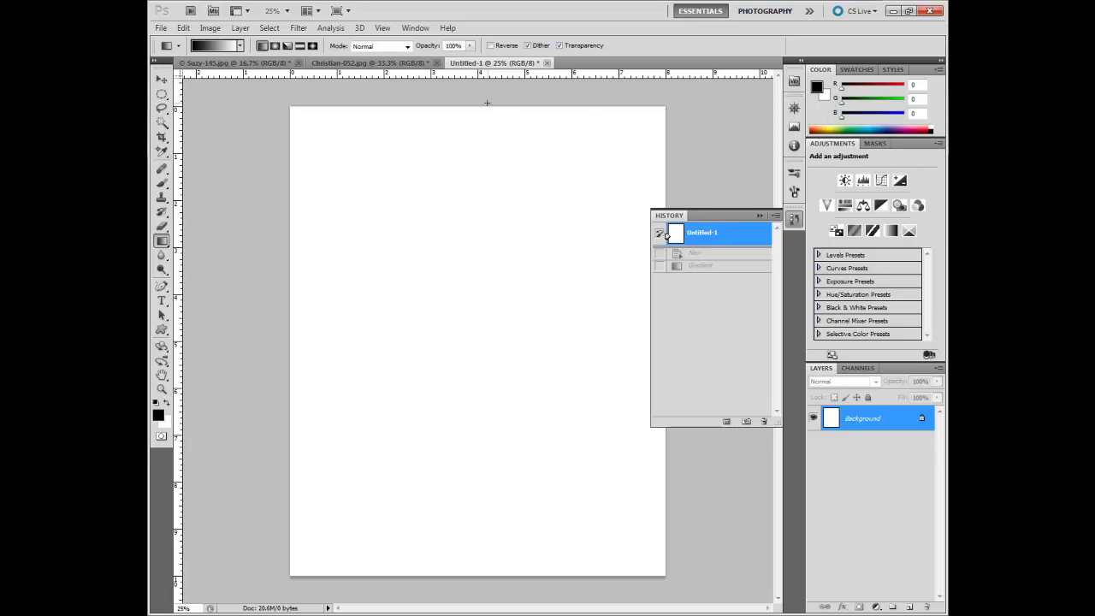
left_click_drag(469, 97, 472, 565)
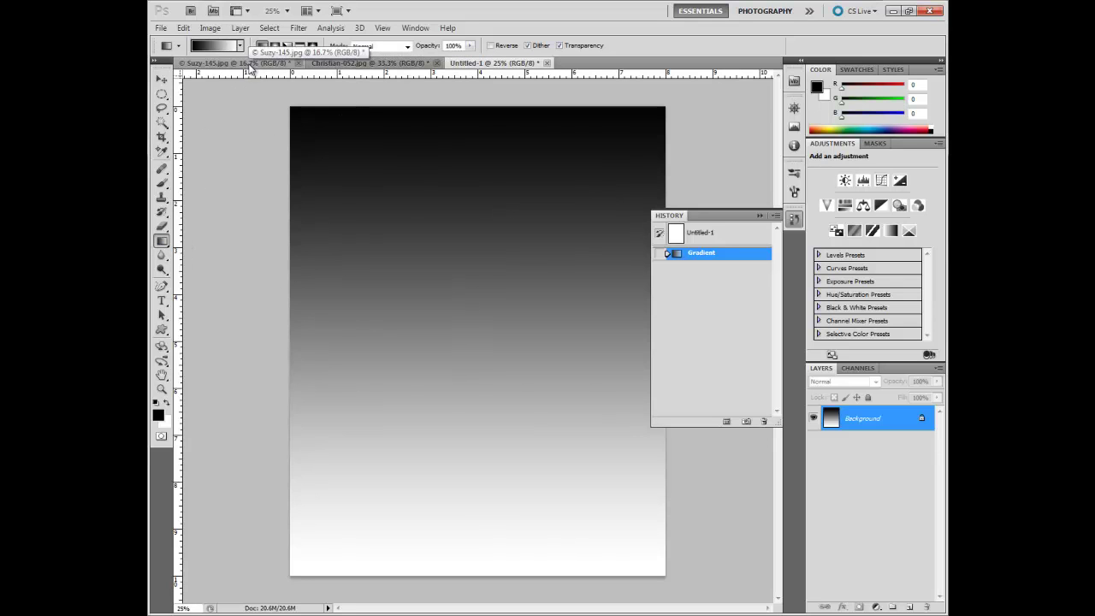
- Select the Blur tool on Suzy-145.jpg and raise its strength to 95%
left_click(161, 255)
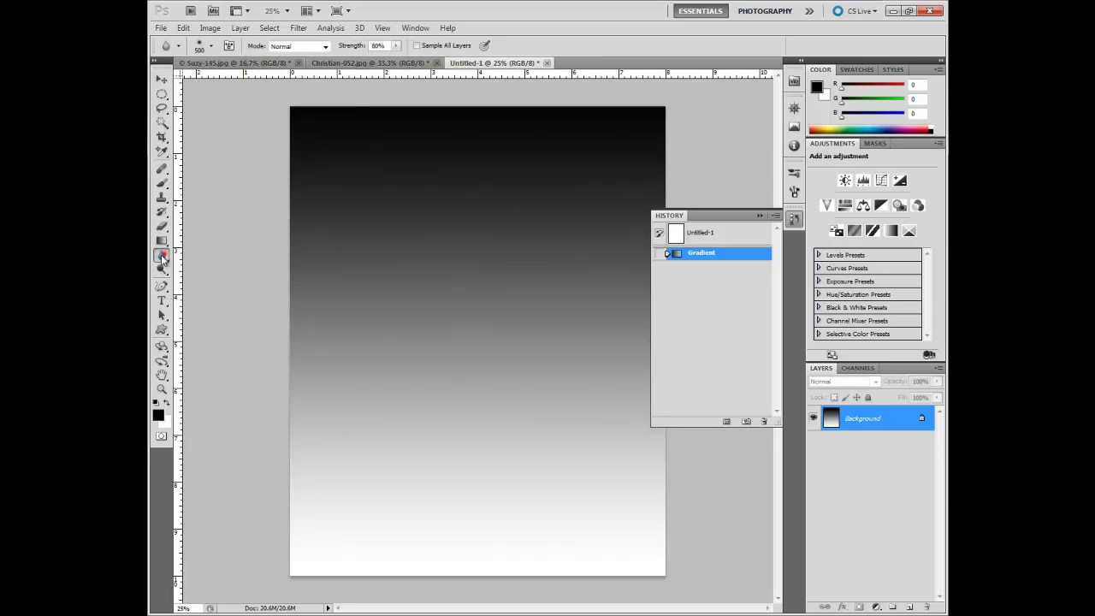
left_click(161, 240)
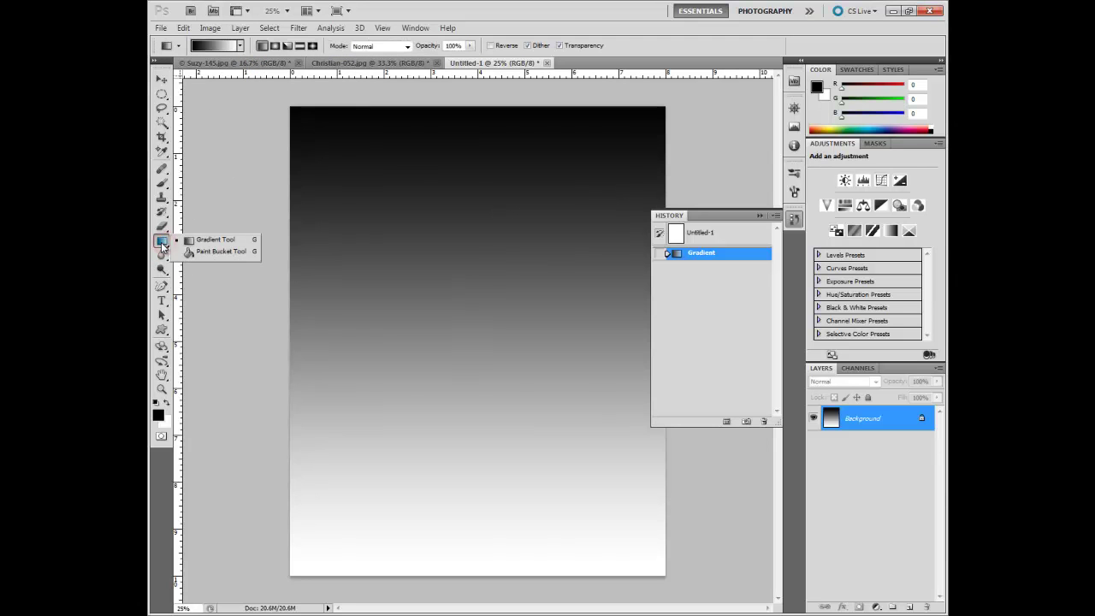
left_click(161, 254)
left_click_drag(160, 257, 190, 253)
left_click(247, 64)
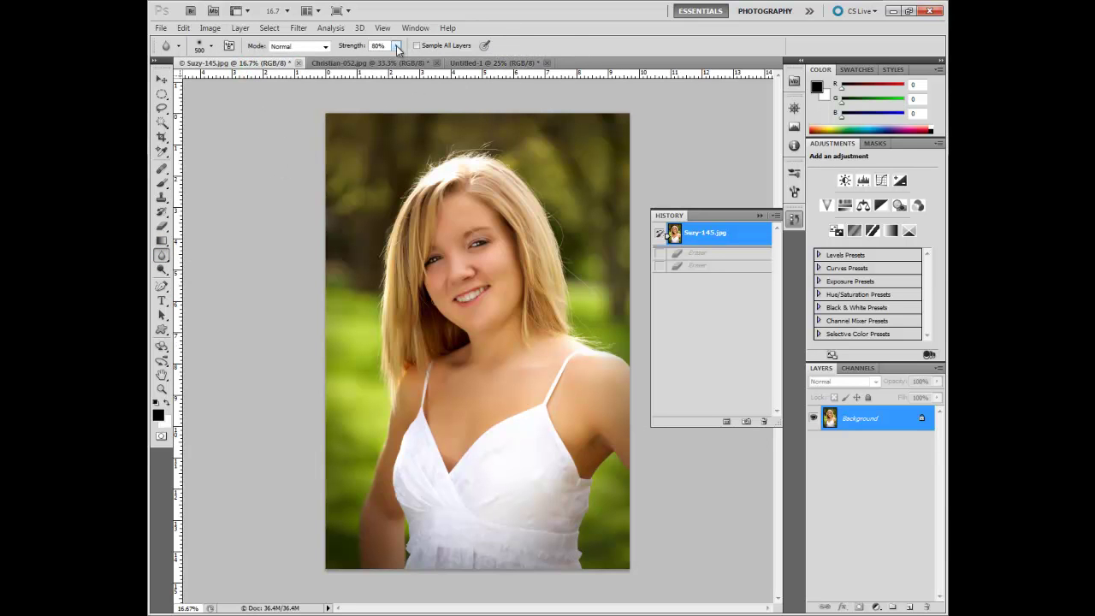
left_click_drag(398, 49, 411, 70)
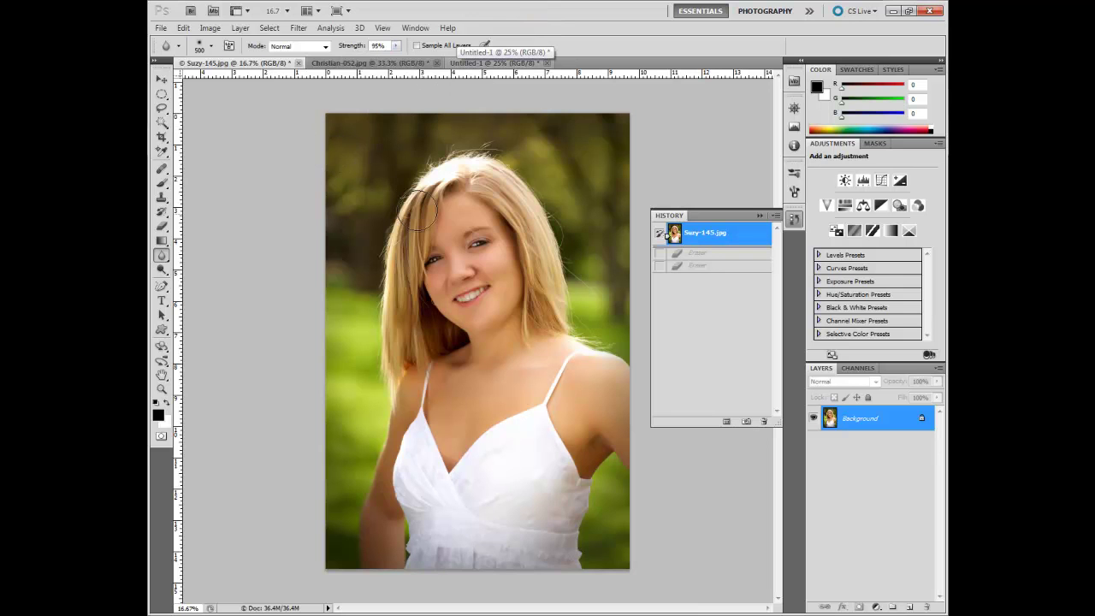
- Zoom in on her face and blur the skin around her eye
left_click(480, 250, "ctrl")
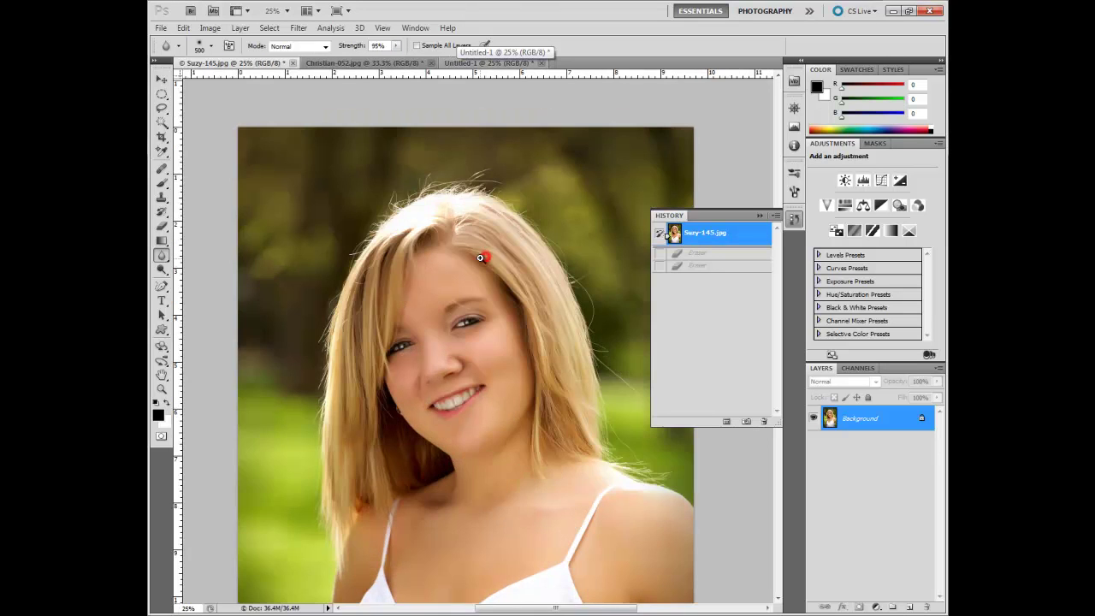
left_click(462, 318, "ctrl")
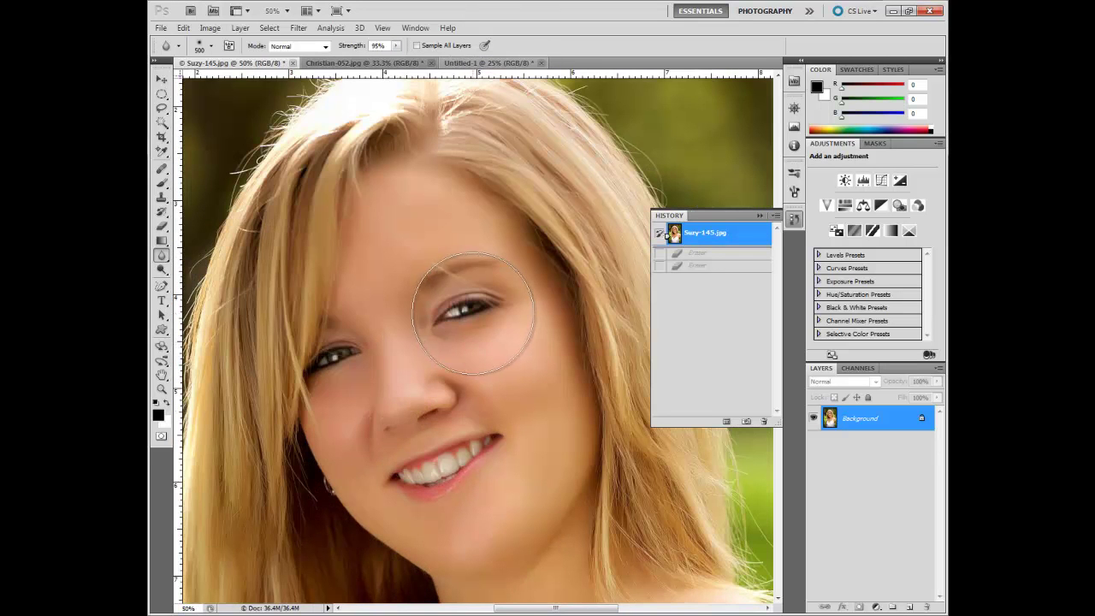
left_click_drag(475, 296, 466, 295)
mouse_move(466, 295)
left_mouse_down()
mouse_move(457, 291)
mouse_move(481, 322)
mouse_move(442, 318)
mouse_move(522, 307)
mouse_move(449, 317)
mouse_move(508, 298)
mouse_move(518, 307)
left_mouse_up()
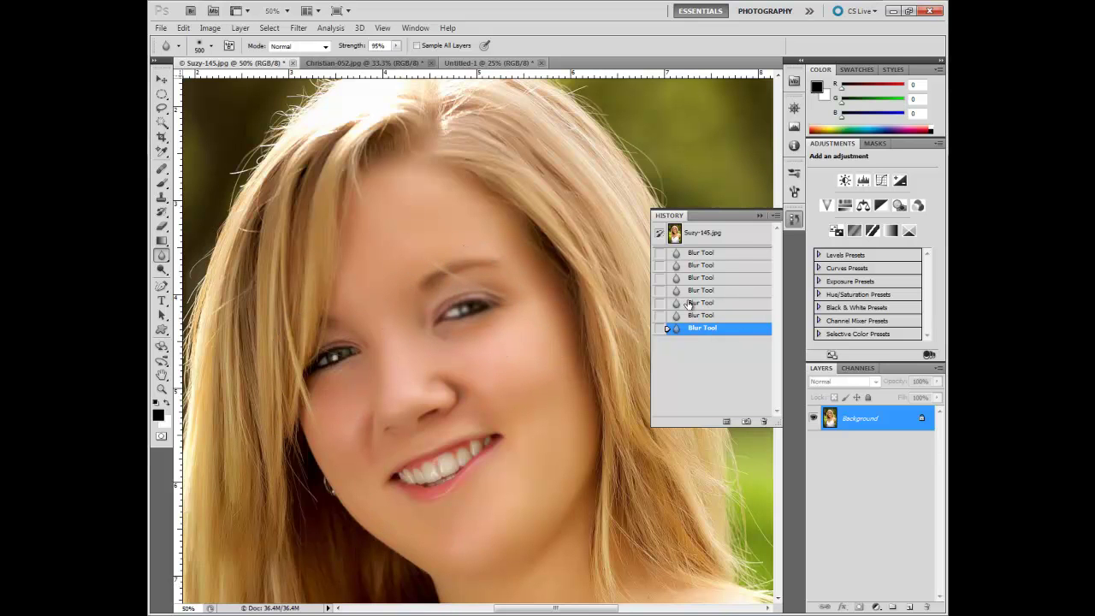
- Compare blurred and unblurred versions, ending on the unblurred original snapshot
left_click(723, 235)
left_click(703, 329)
left_click(718, 236)
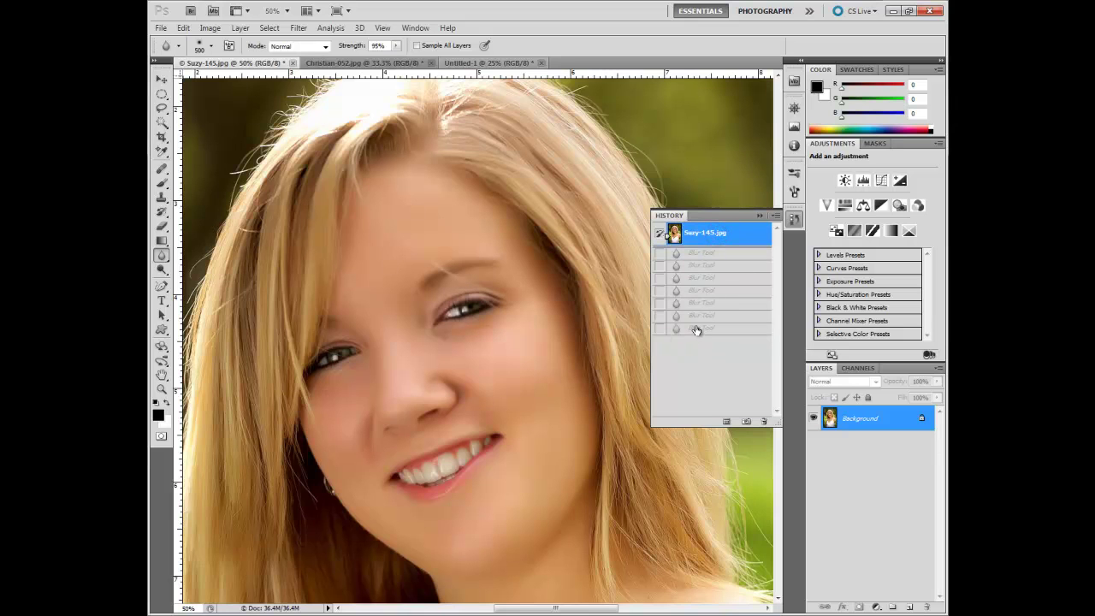
left_click(699, 329)
left_click(718, 236)
- Zoom out to 33.3%, try the Smudge Tool beside her right eye, then undo it
key("ctrl+minus")
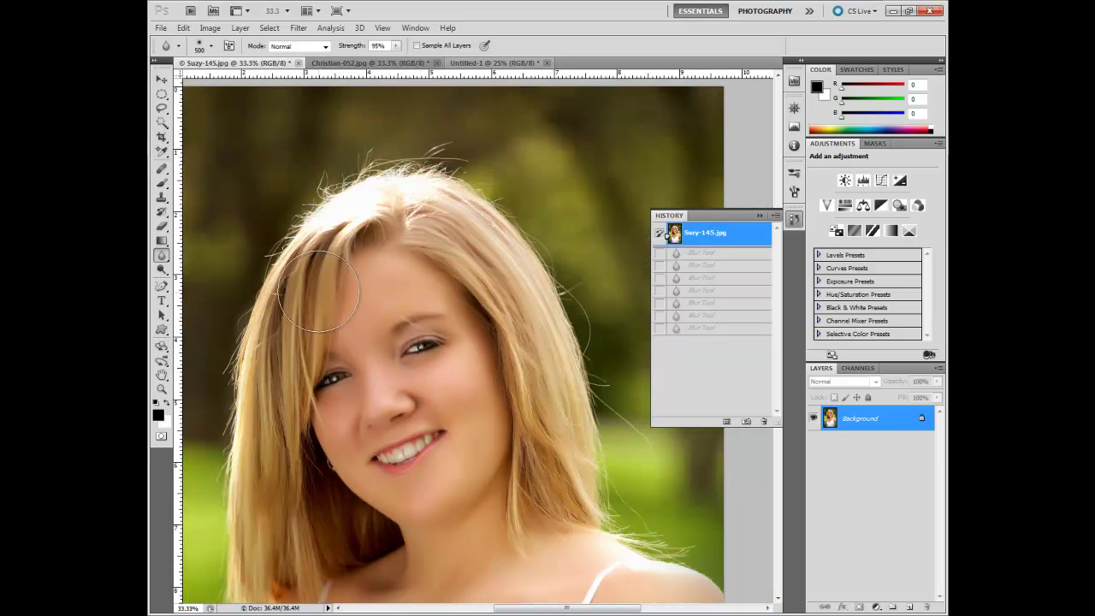
left_click(163, 256)
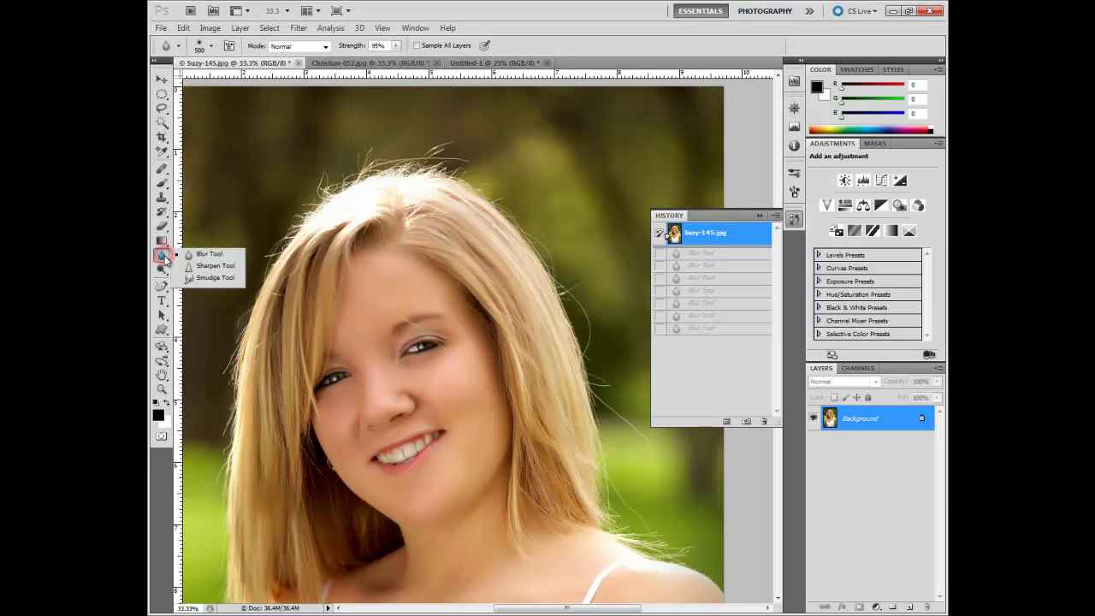
left_click(214, 279)
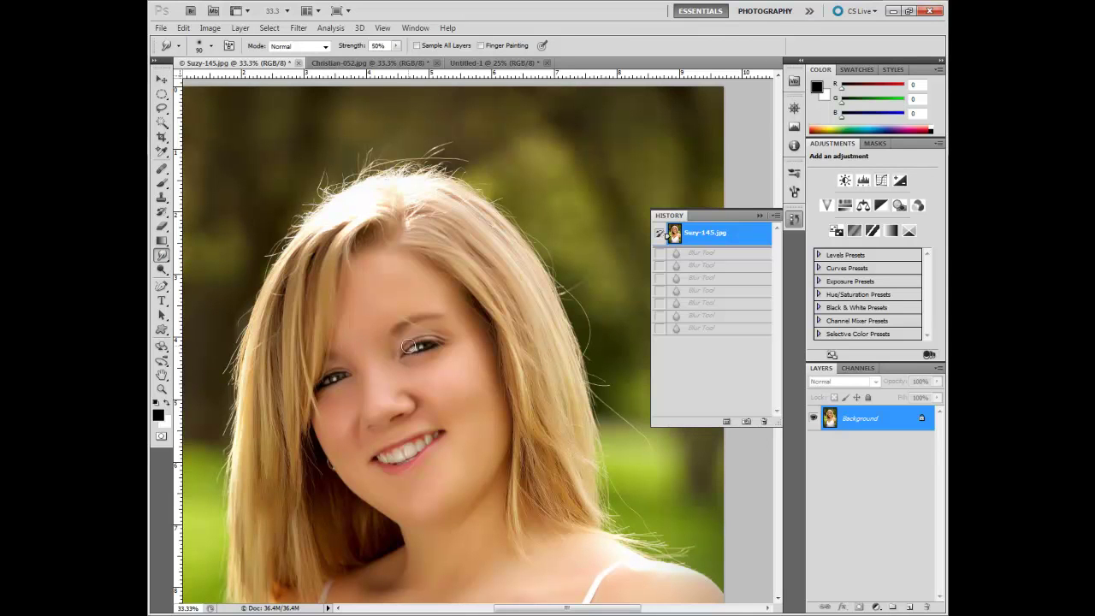
left_click_drag(405, 352, 452, 345)
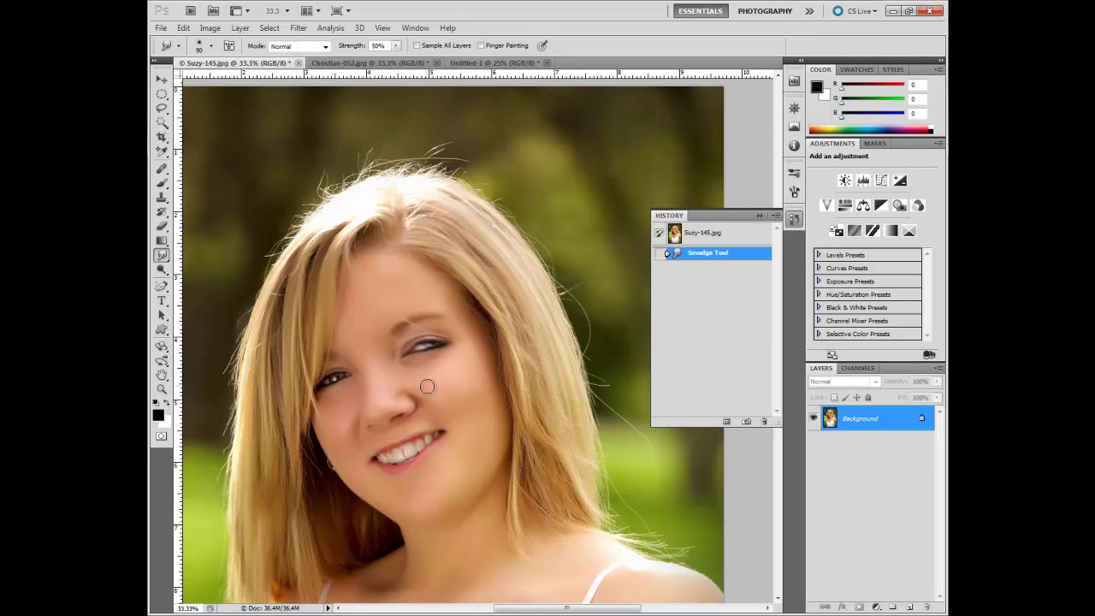
left_click(709, 241)
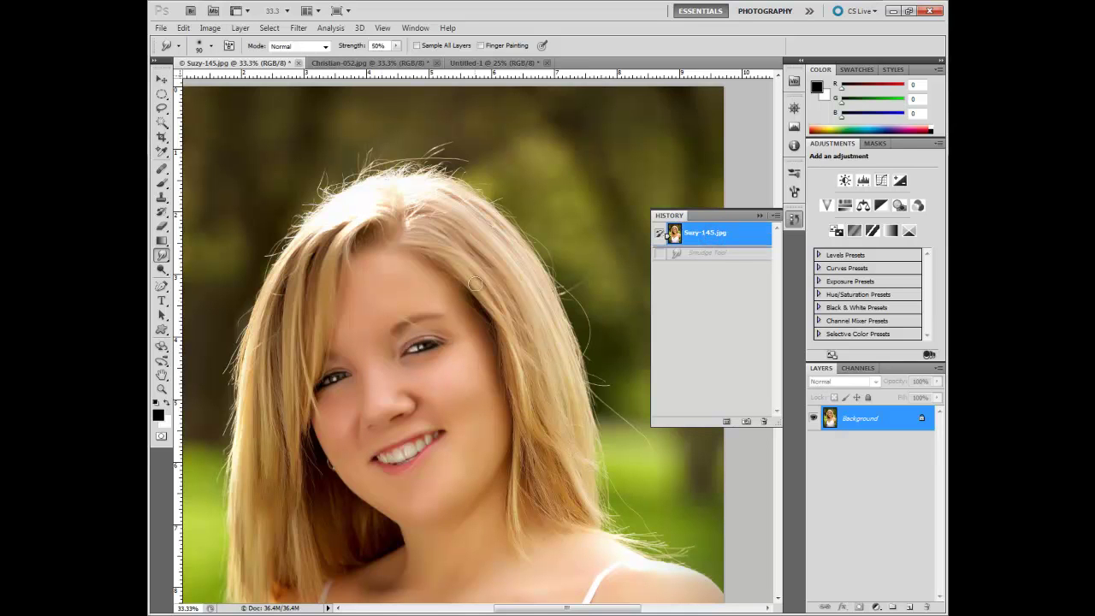
- Smudge the hair with a 500 px brush at 25% zoom, then revert to the original snapshot
left_click(522, 266, "alt")
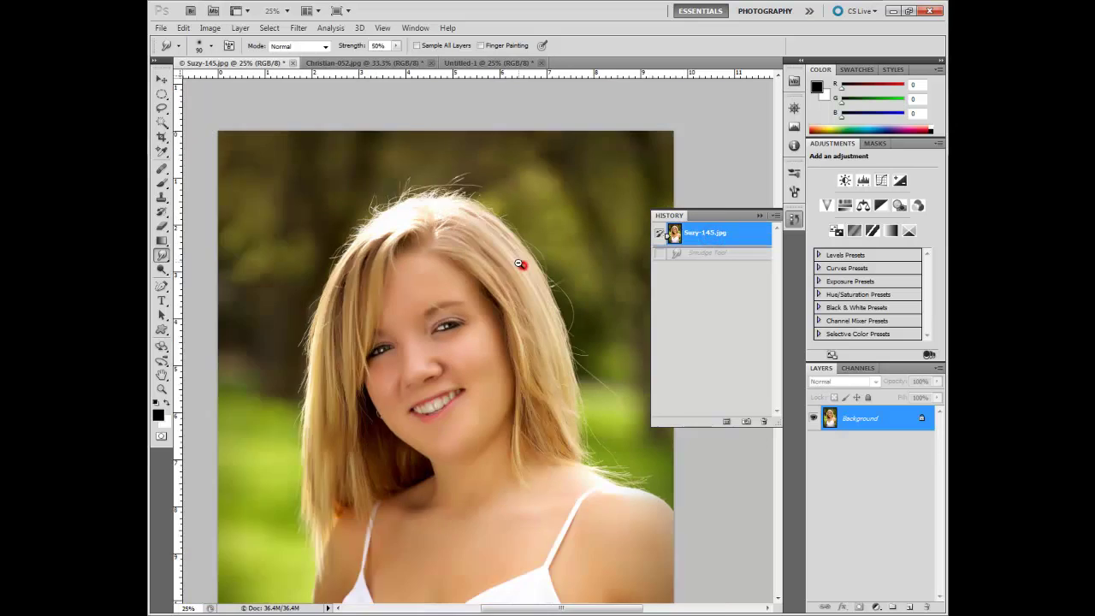
left_click(523, 266, "alt")
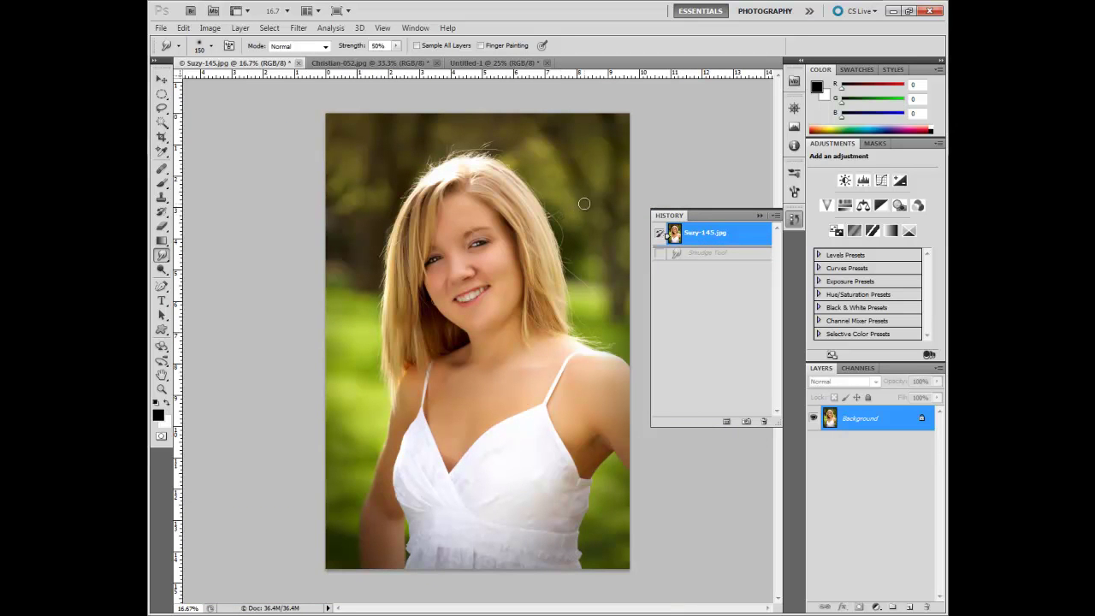
key("bracketright")
key("bracketright")
key("bracketright")
key("bracketright")
key("bracketright")
key("bracketright")
left_click_drag(578, 131, 586, 190)
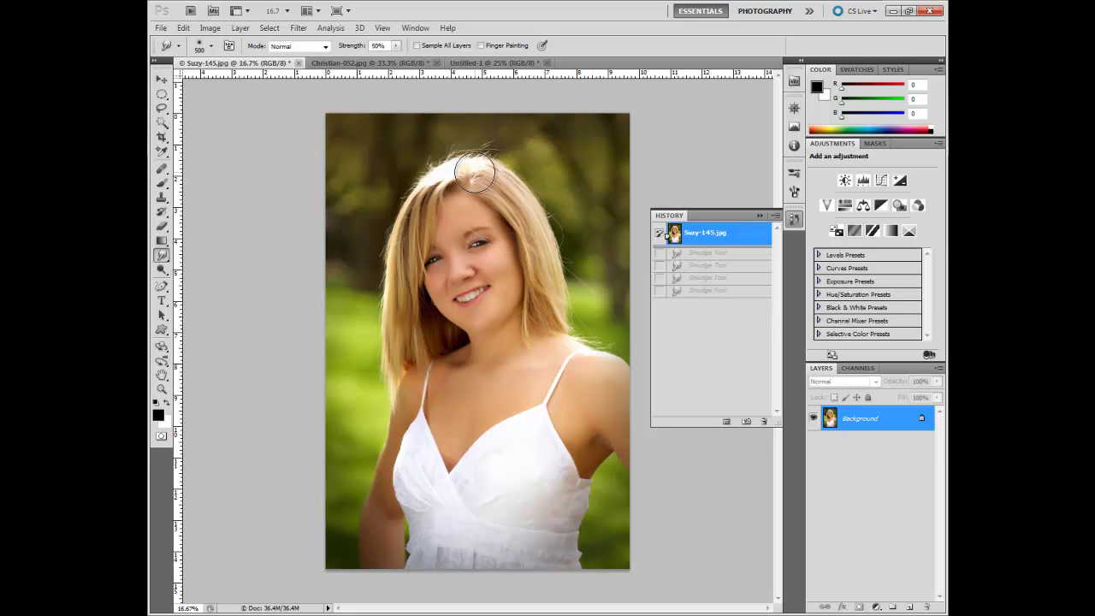
left_click(697, 292)
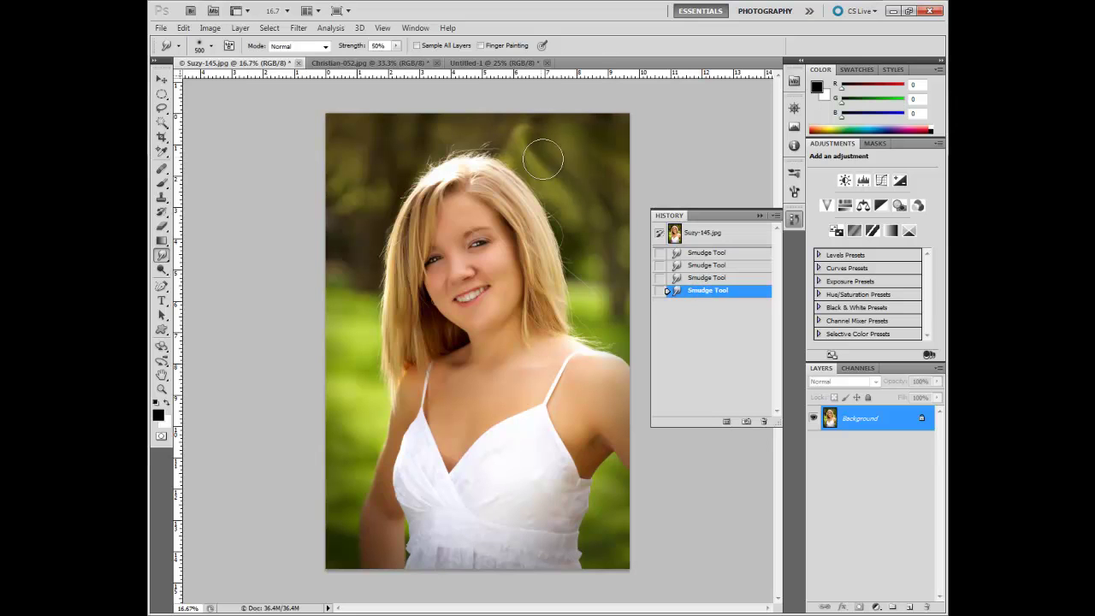
left_click(714, 234)
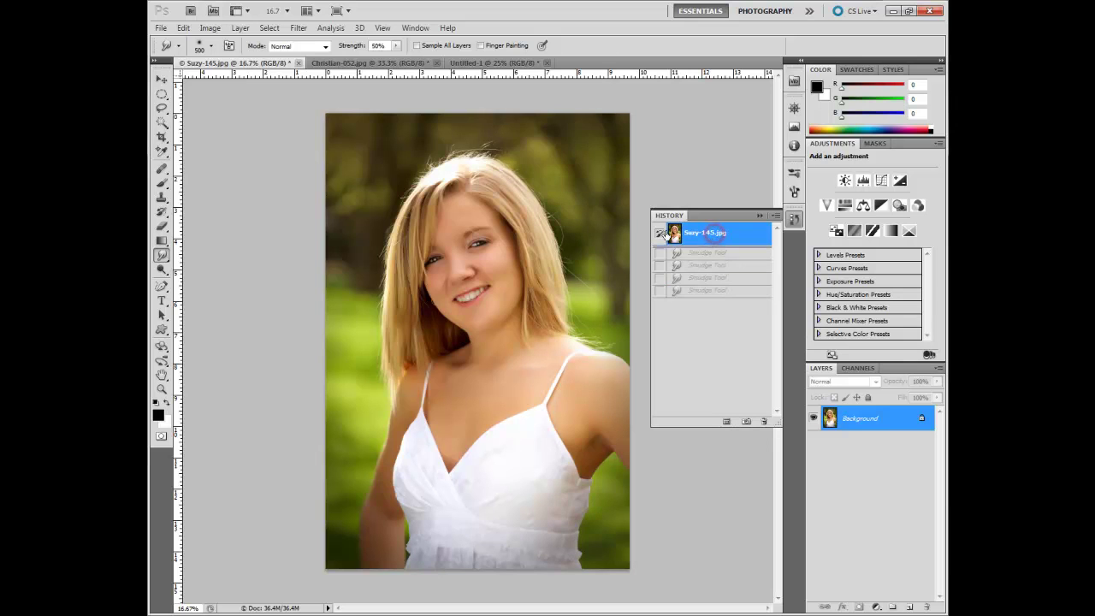
left_click(161, 270)
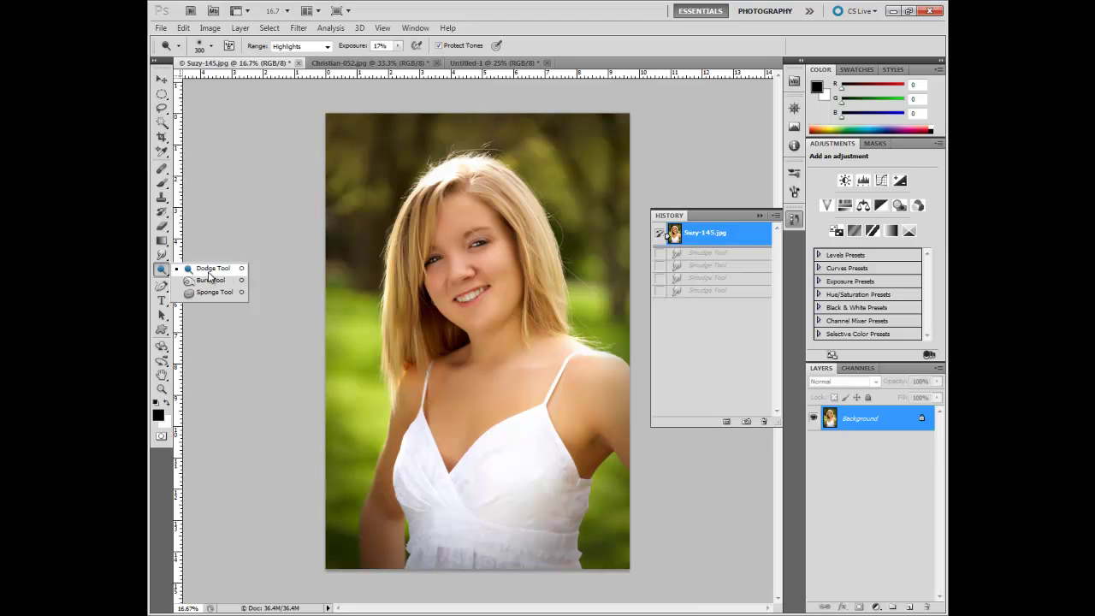
left_click(210, 271)
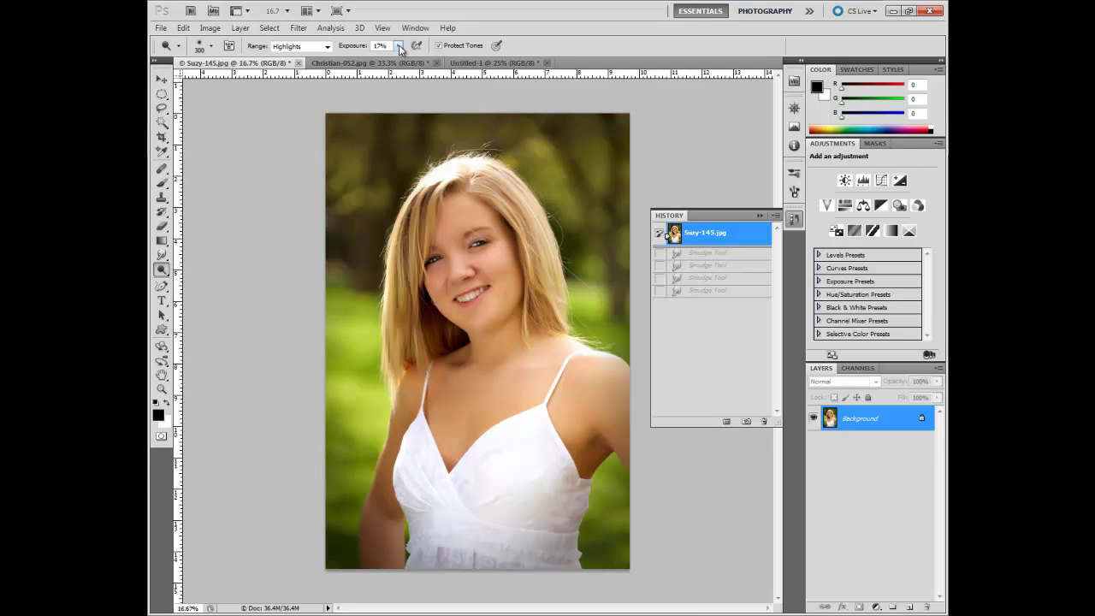
left_click_drag(399, 48, 397, 66)
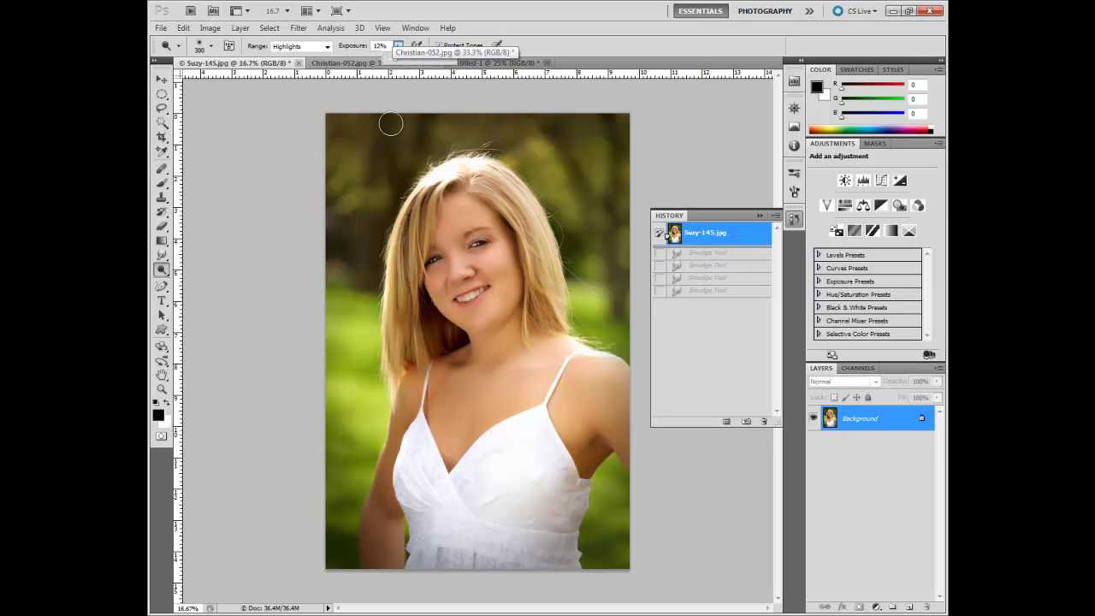
left_click(397, 46)
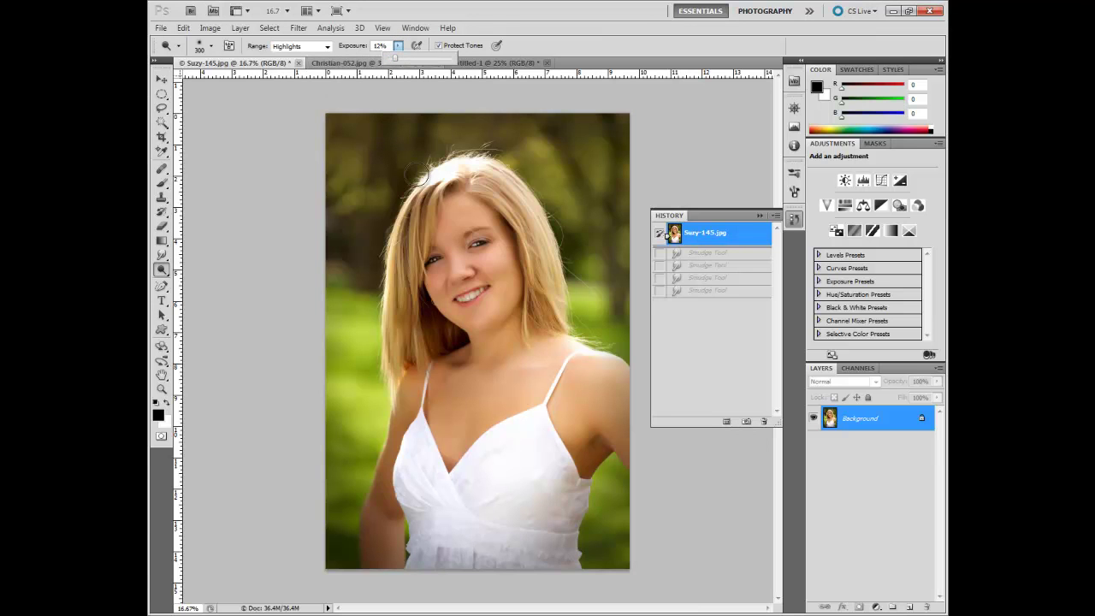
key("bracketright")
key("bracketright")
key("bracketright")
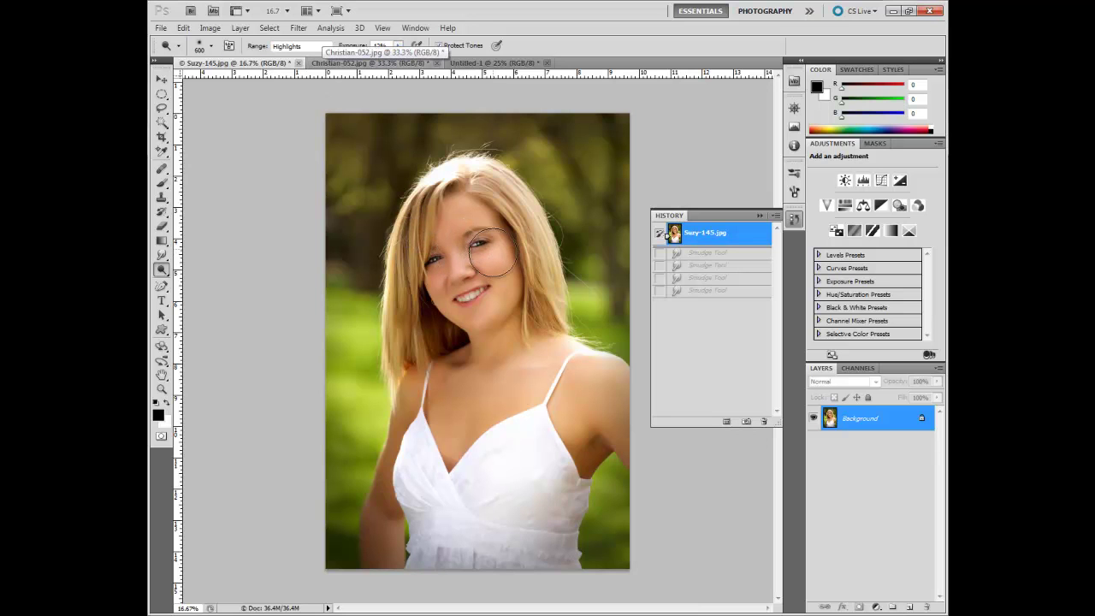
mouse_move(489, 259)
left_mouse_down()
mouse_move(500, 288)
mouse_move(504, 264)
mouse_move(489, 291)
mouse_move(498, 255)
mouse_move(490, 301)
mouse_move(493, 241)
mouse_move(489, 291)
mouse_move(473, 225)
mouse_move(494, 312)
left_mouse_up()
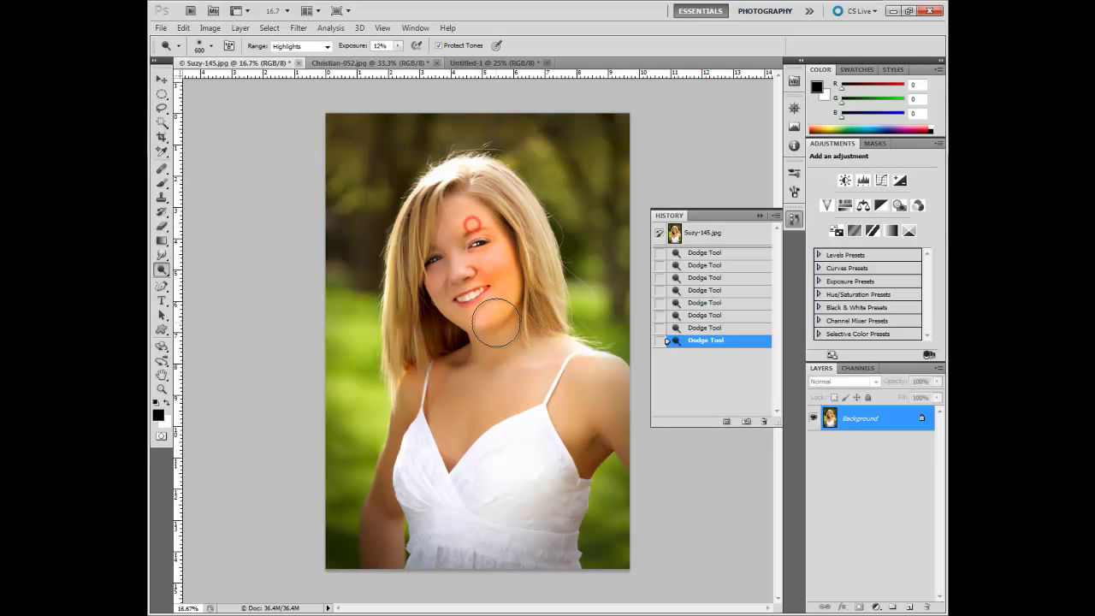
left_click(723, 232)
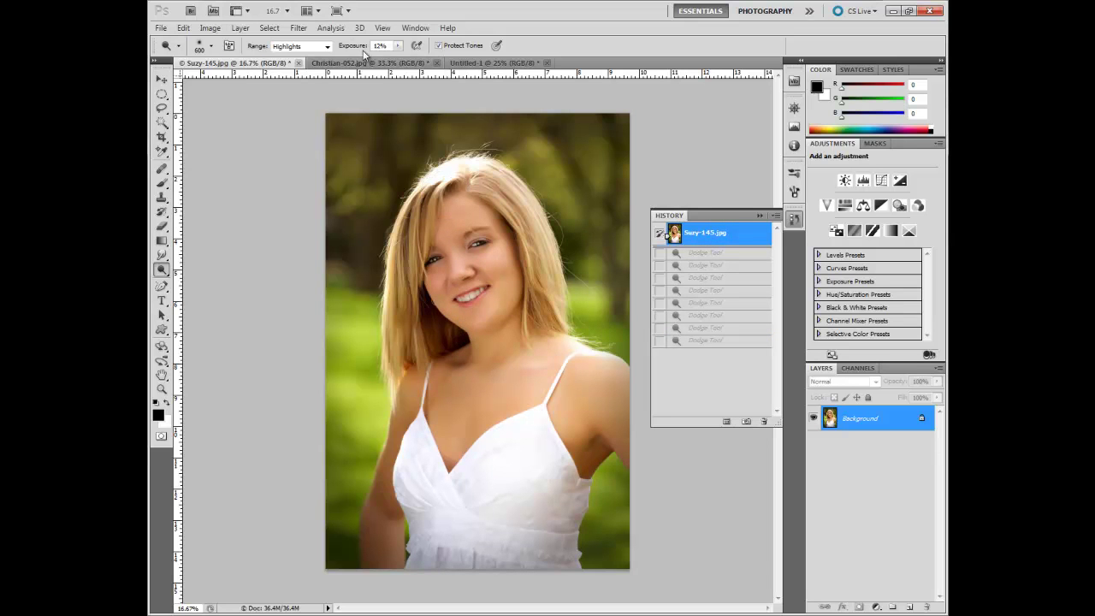
left_click_drag(164, 269, 206, 279)
key("bracketright")
key("bracketright")
key("bracketright")
key("bracketright")
key("bracketright")
key("bracketright")
key("bracketright")
key("bracketright")
key("bracketright")
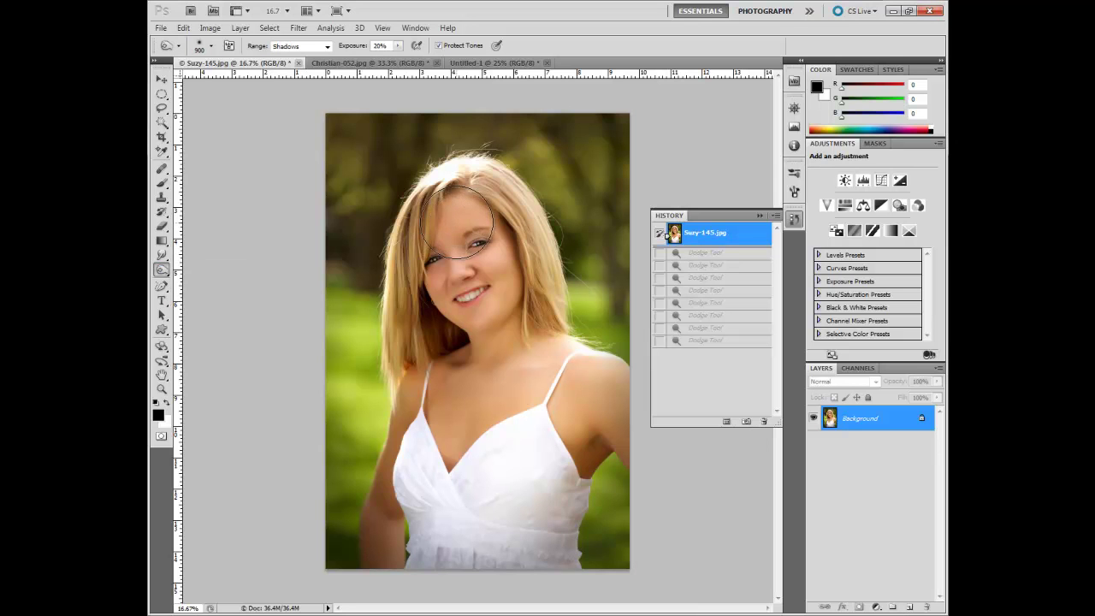
mouse_move(572, 151)
left_mouse_down()
mouse_move(633, 179)
mouse_move(623, 188)
mouse_move(565, 122)
mouse_move(539, 121)
left_mouse_up()
mouse_move(389, 122)
left_mouse_down()
mouse_move(334, 163)
mouse_move(367, 120)
mouse_move(320, 203)
mouse_move(321, 246)
left_mouse_up()
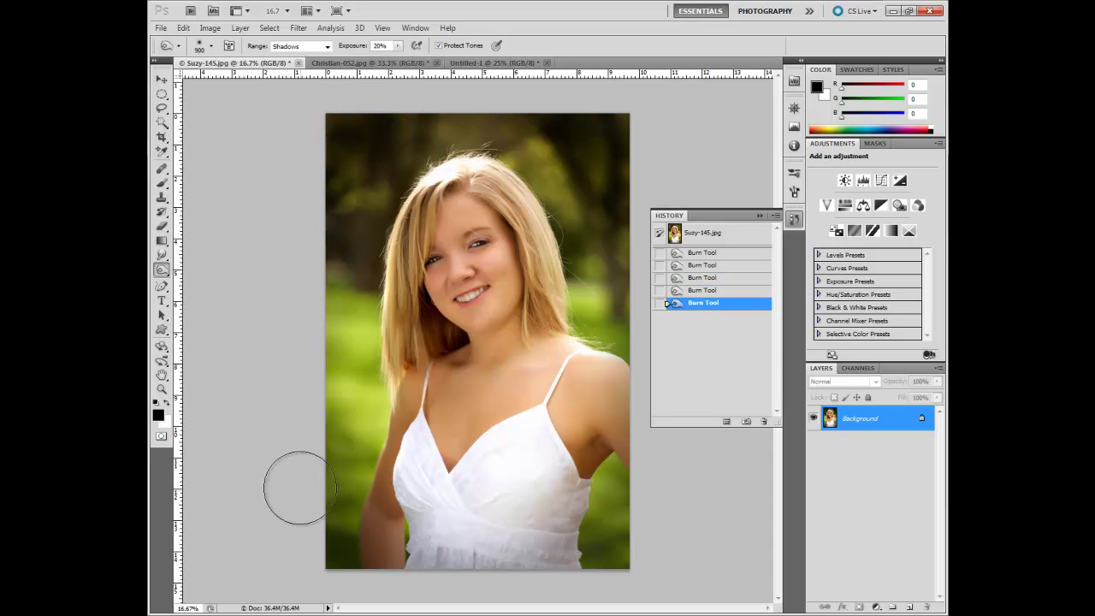
left_click_drag(302, 484, 342, 568)
mouse_move(575, 517)
left_mouse_down()
mouse_move(610, 499)
mouse_move(633, 522)
left_mouse_up()
left_click_drag(637, 486, 602, 581)
mouse_move(342, 354)
left_mouse_down()
mouse_move(332, 308)
mouse_move(322, 329)
mouse_move(341, 311)
mouse_move(336, 251)
mouse_move(358, 205)
left_mouse_up()
mouse_move(520, 146)
left_mouse_down()
mouse_move(598, 248)
mouse_move(598, 308)
left_mouse_up()
mouse_move(599, 232)
left_mouse_down()
mouse_move(604, 301)
mouse_move(617, 290)
mouse_move(606, 288)
mouse_move(514, 118)
left_mouse_up()
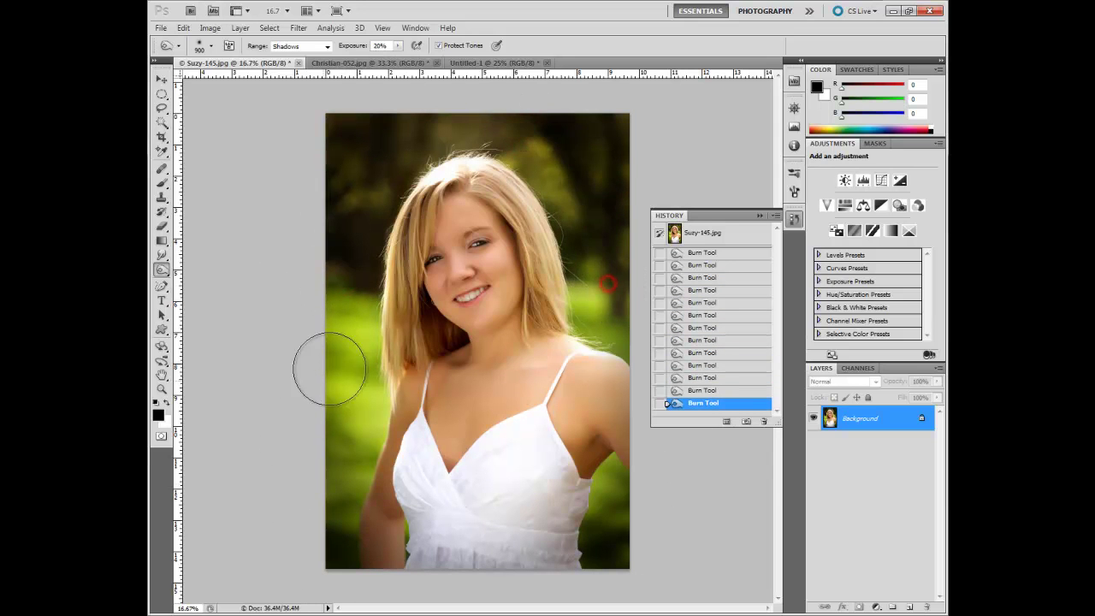
left_click(700, 235)
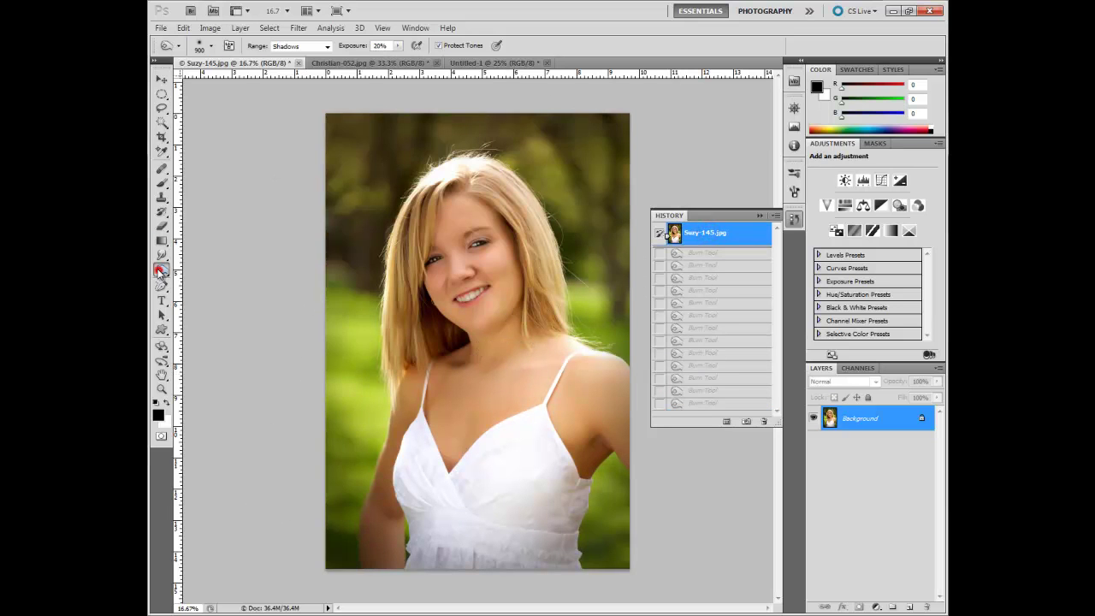
- Switch to the Sponge Tool and set its Mode to Saturate
left_click(159, 272)
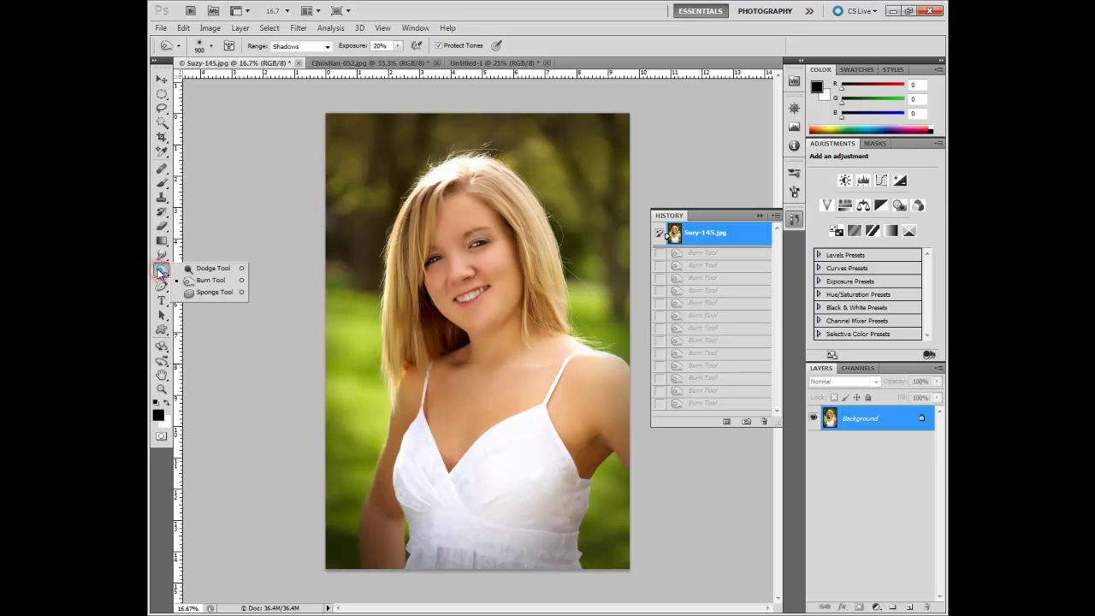
left_click(214, 292)
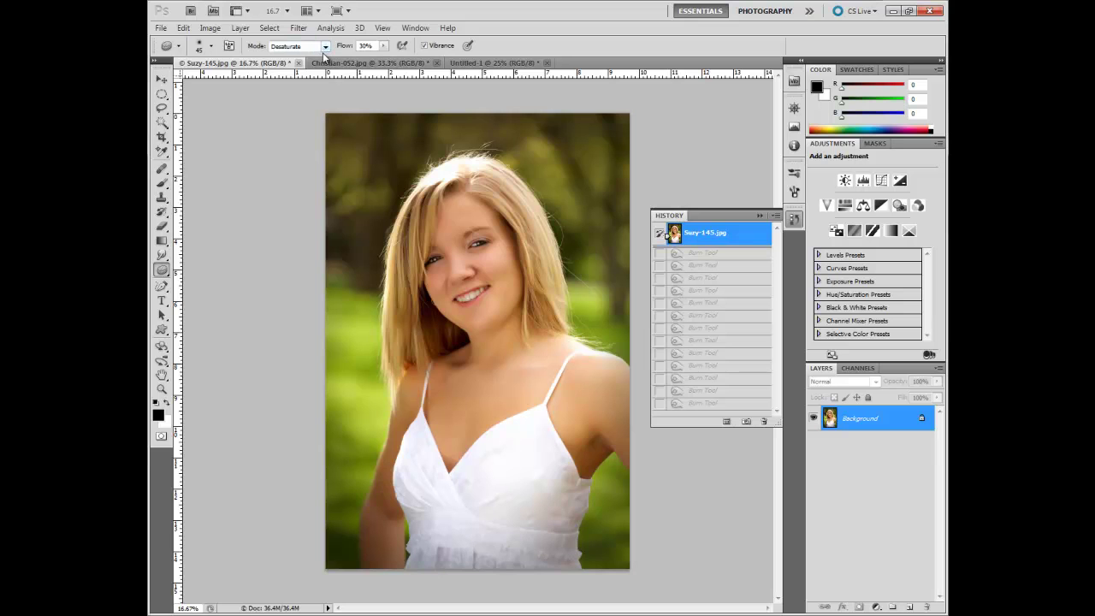
left_click(323, 48)
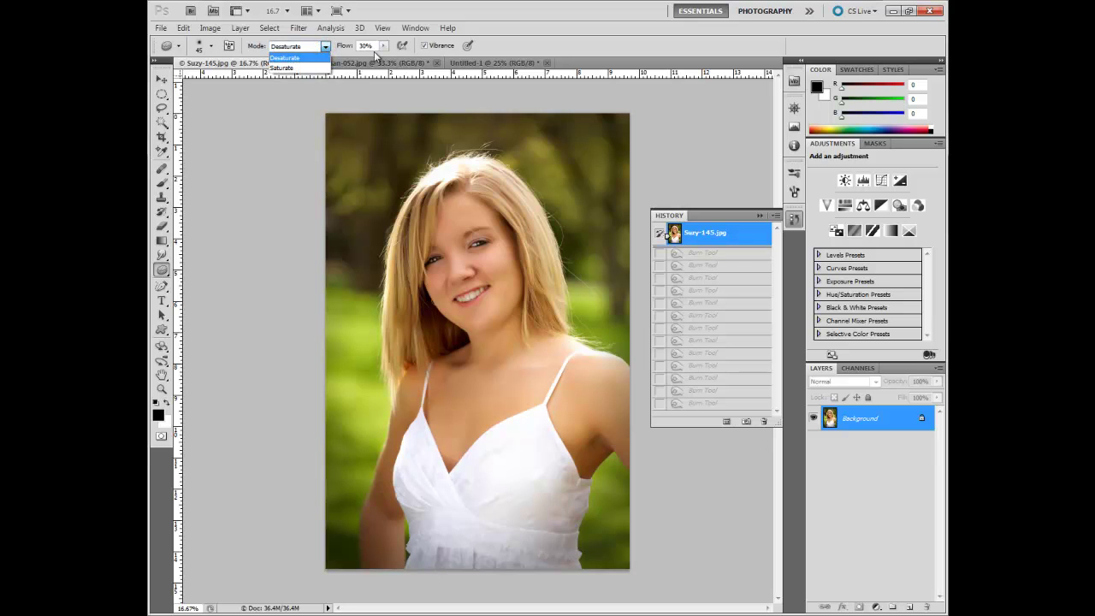
left_click(298, 69)
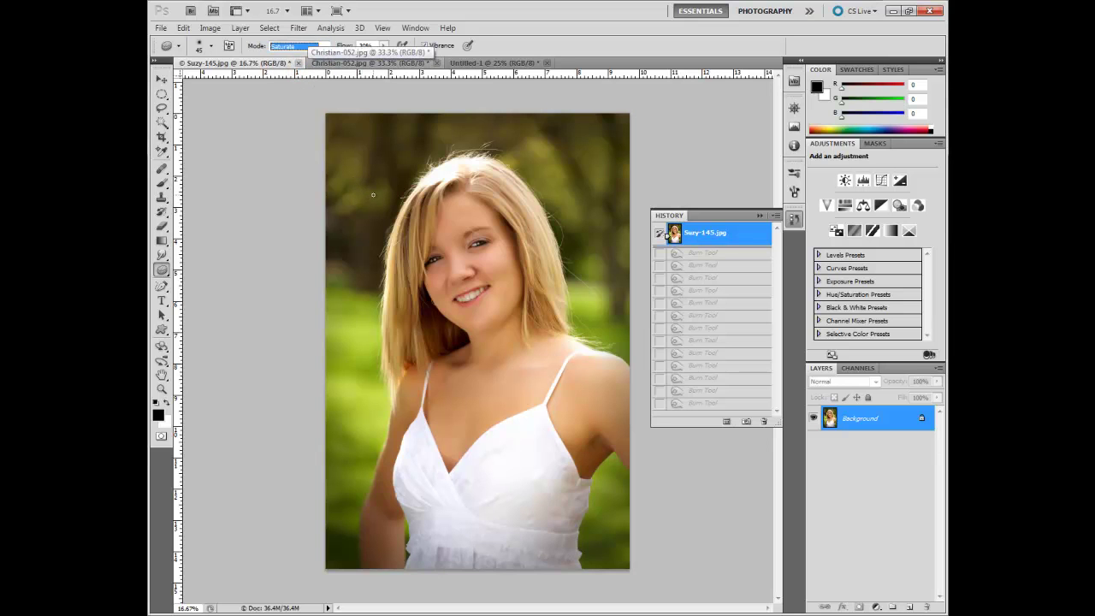
- Enlarge the sponge to 500 and saturate the background above and right of her head
left_click(415, 139)
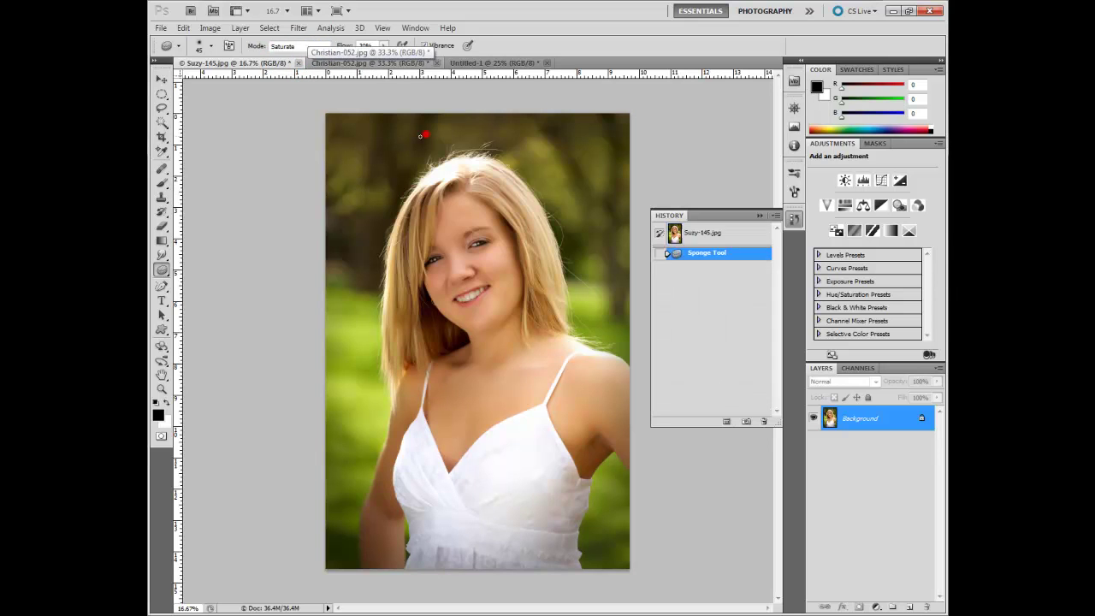
key("bracketright")
key("bracketright")
key("bracketright")
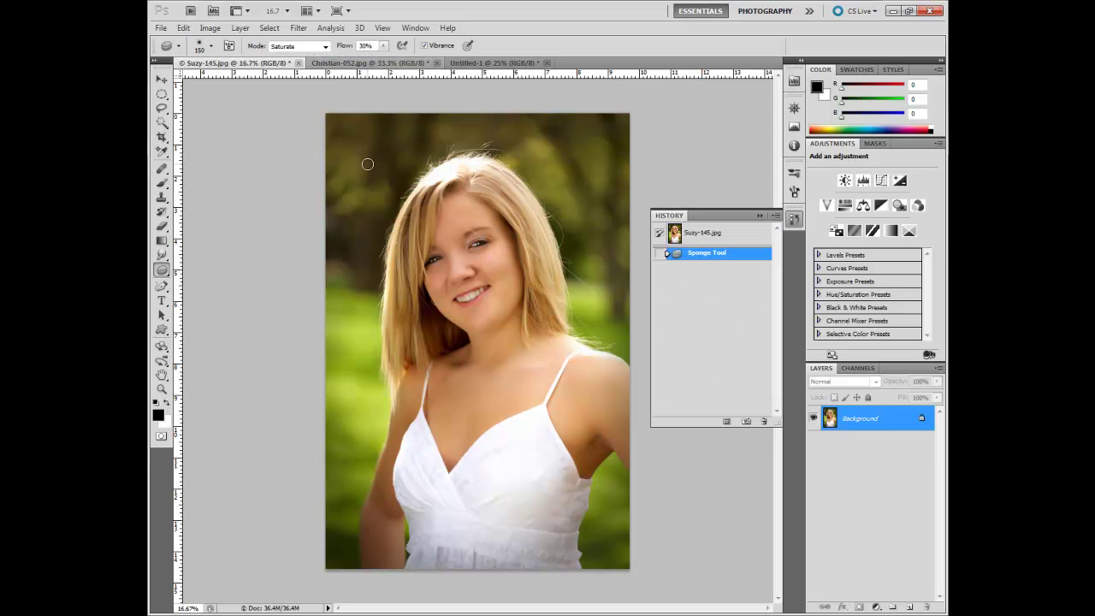
key("bracketright")
key("bracketright")
key("bracketright")
mouse_move(361, 168)
left_mouse_down()
mouse_move(351, 174)
mouse_move(359, 162)
left_mouse_up()
left_click(345, 184)
left_click(334, 190)
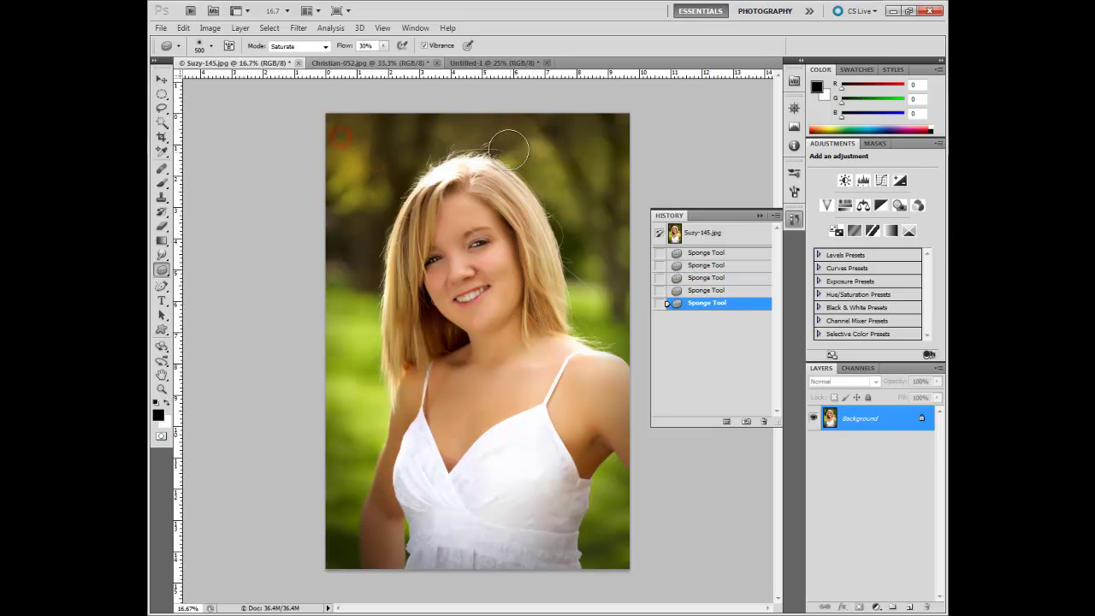
left_click(468, 137)
left_click(468, 130)
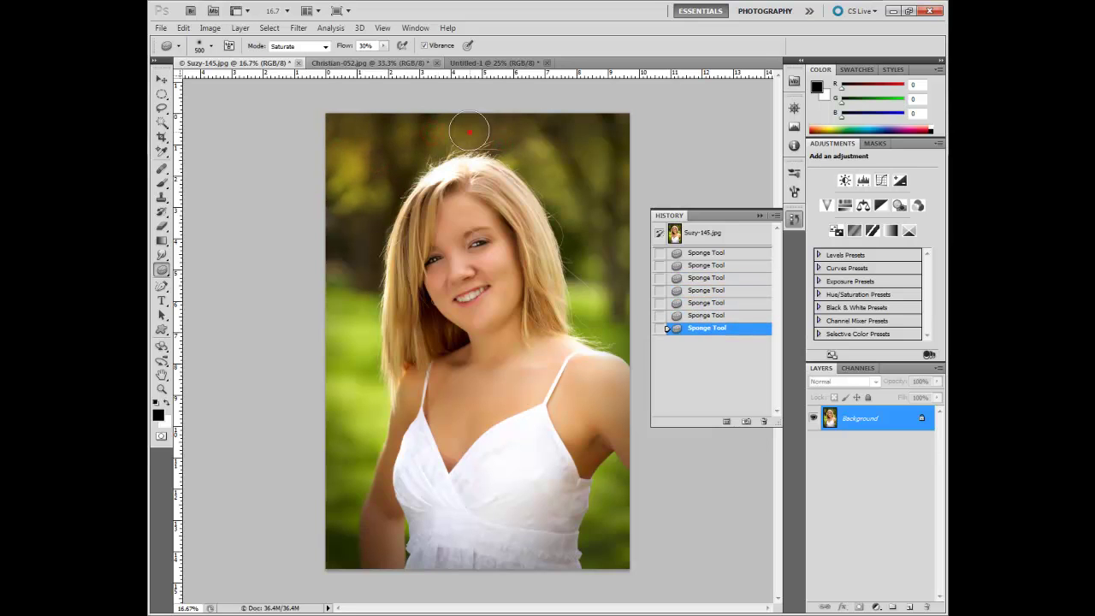
left_click(569, 170)
left_click(576, 121)
left_click(576, 178)
left_click(613, 269)
- Saturate the green background on both sides, then revert to the original snapshot
left_click(606, 317)
left_click(537, 214)
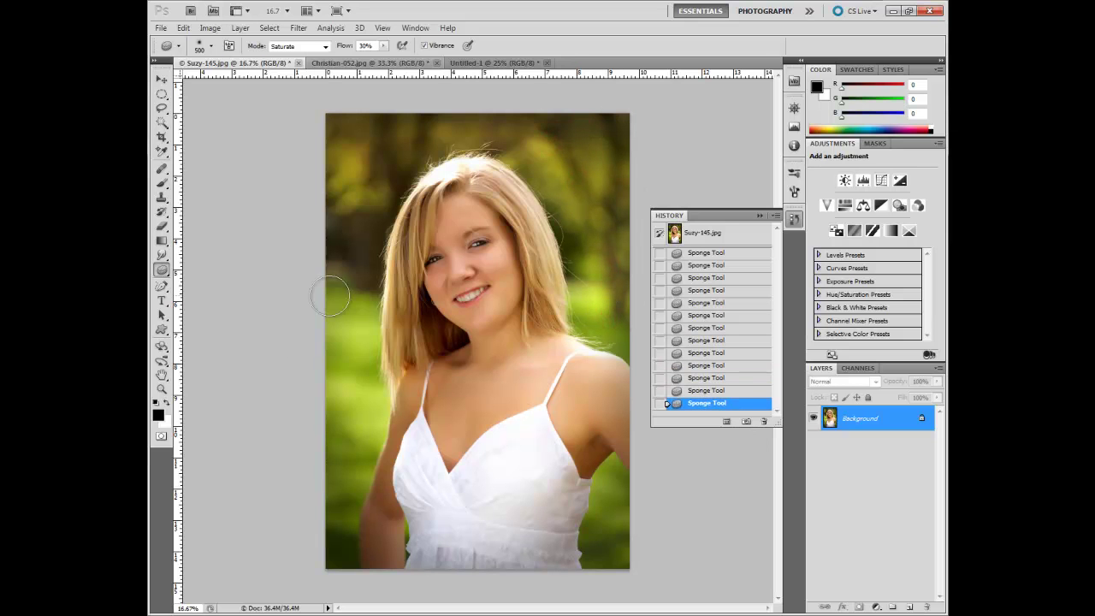
left_click(355, 306)
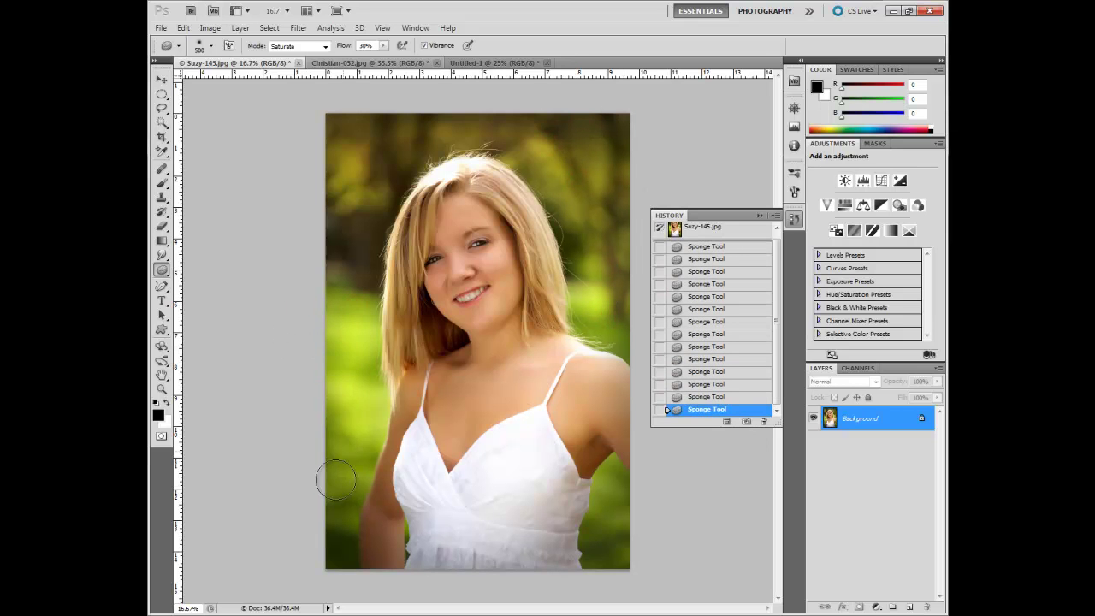
left_click(352, 400)
left_click(366, 276)
left_click(361, 134)
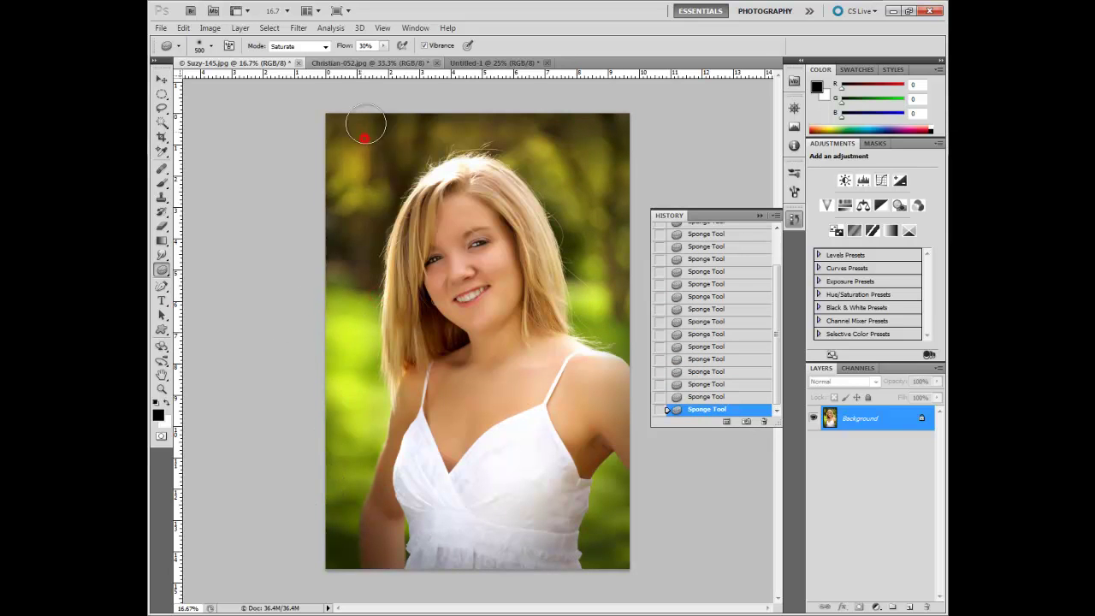
left_click(354, 151)
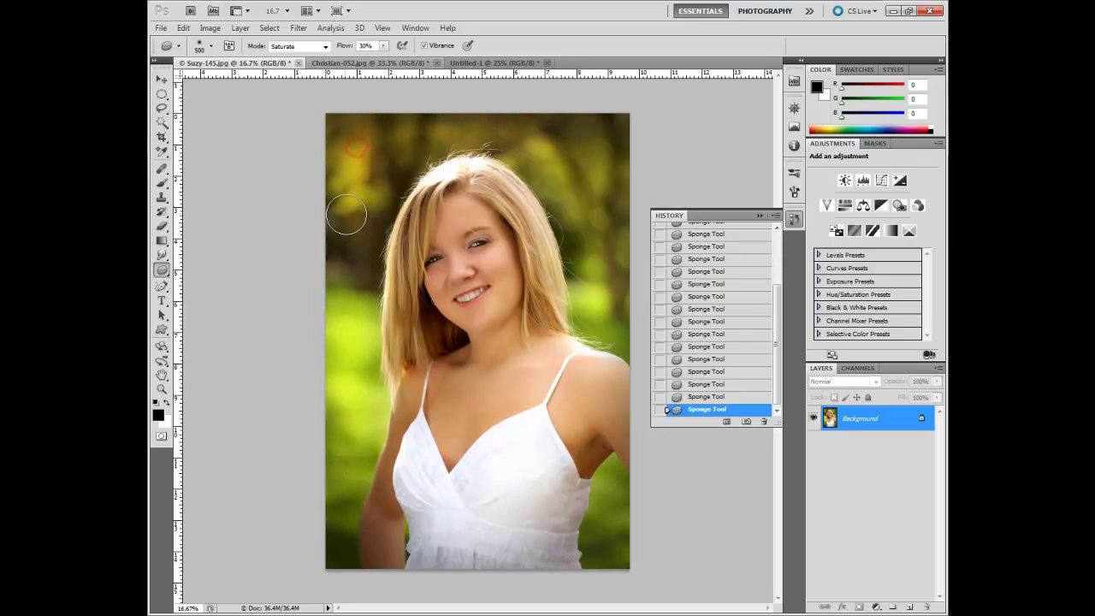
left_click(344, 214)
left_click(558, 169)
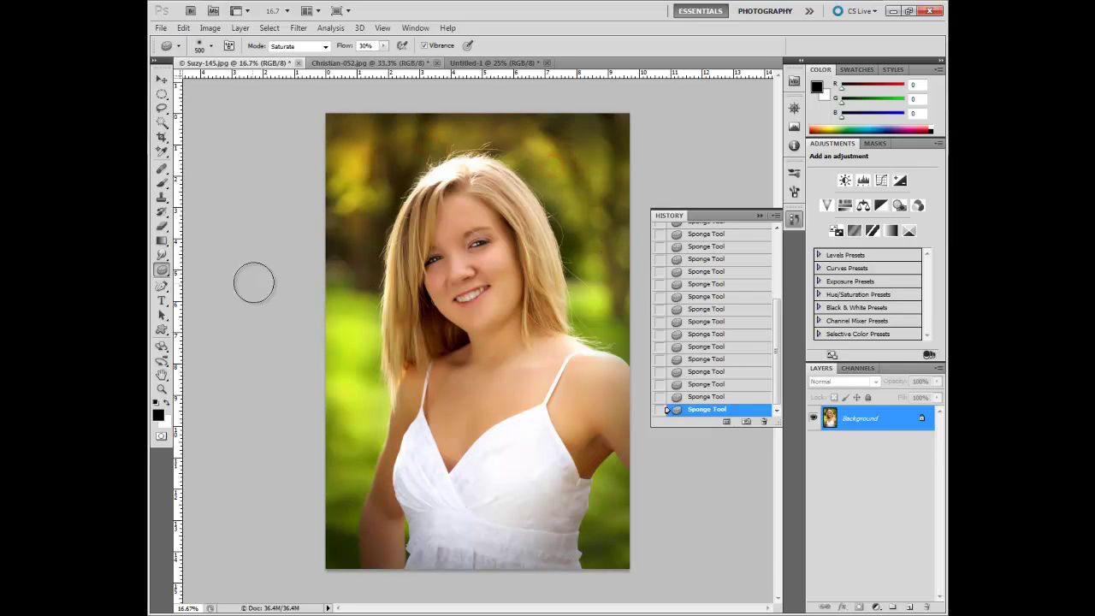
left_click(778, 315)
left_click(753, 234)
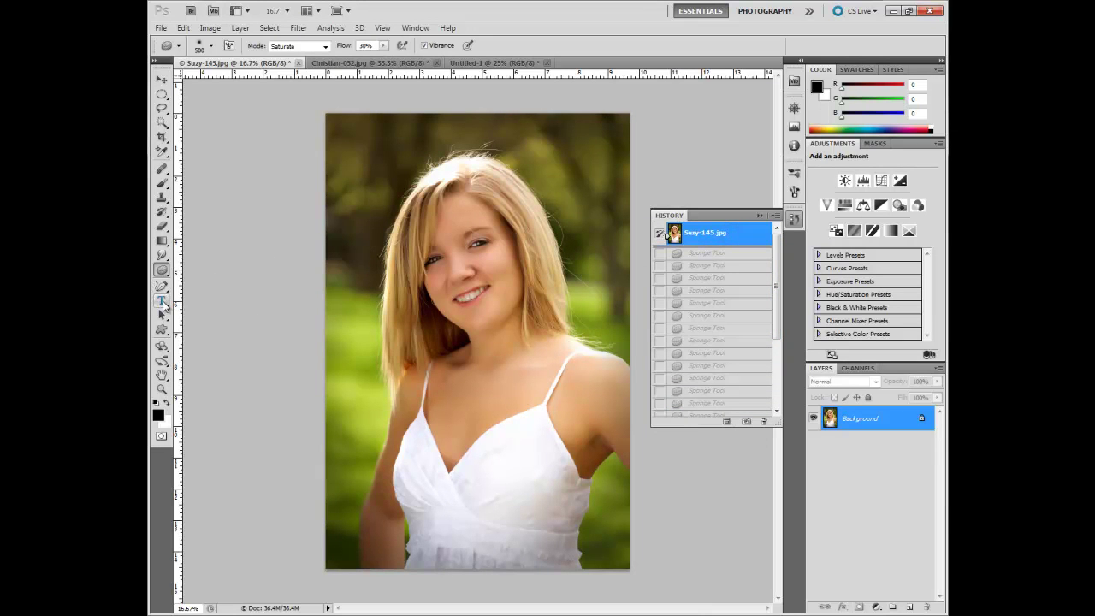
- Type 'Jennifer' as horizontal white 60 pt text near the photo's top-left
left_click(162, 302)
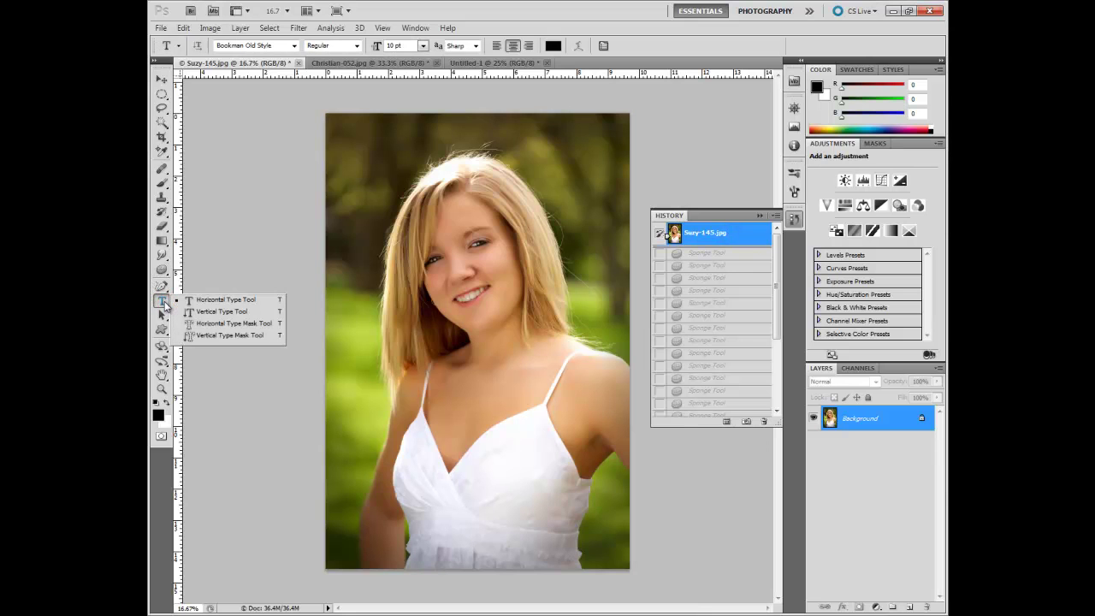
left_click(206, 301)
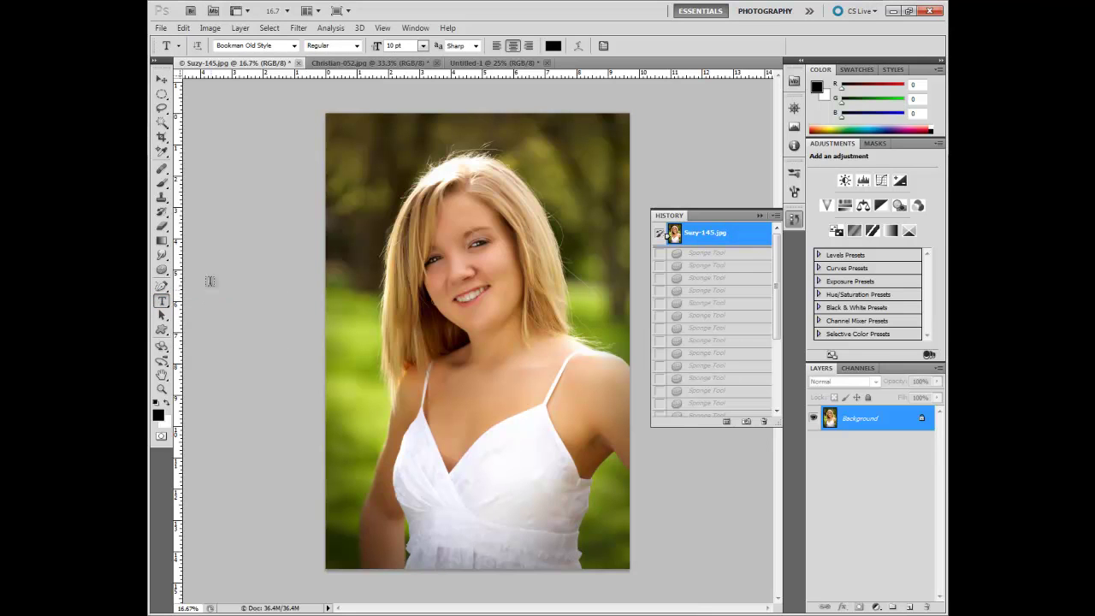
left_click(384, 153)
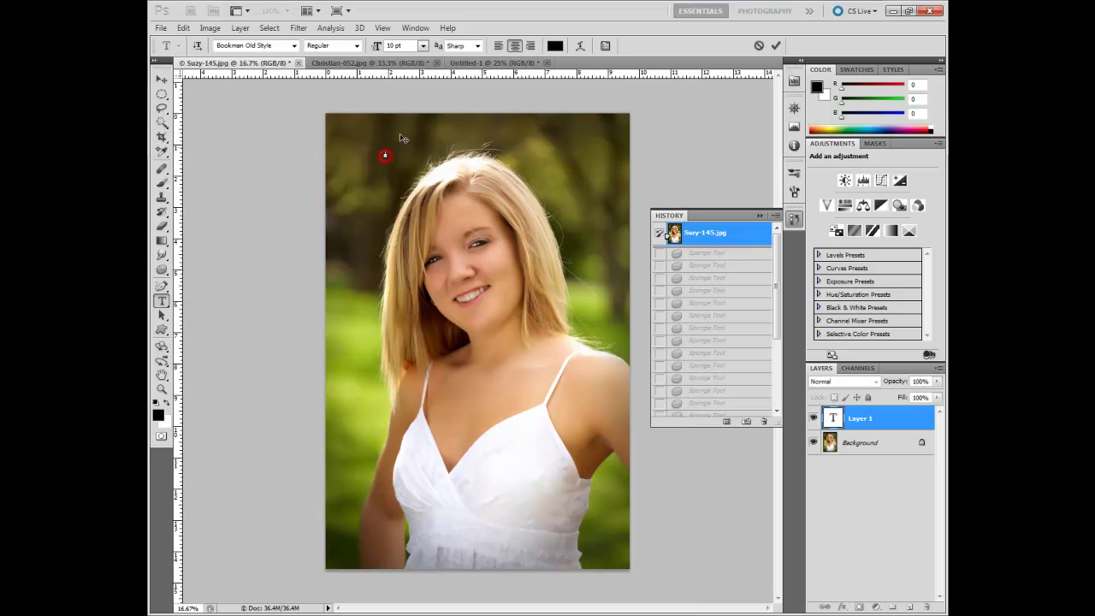
left_click(422, 45)
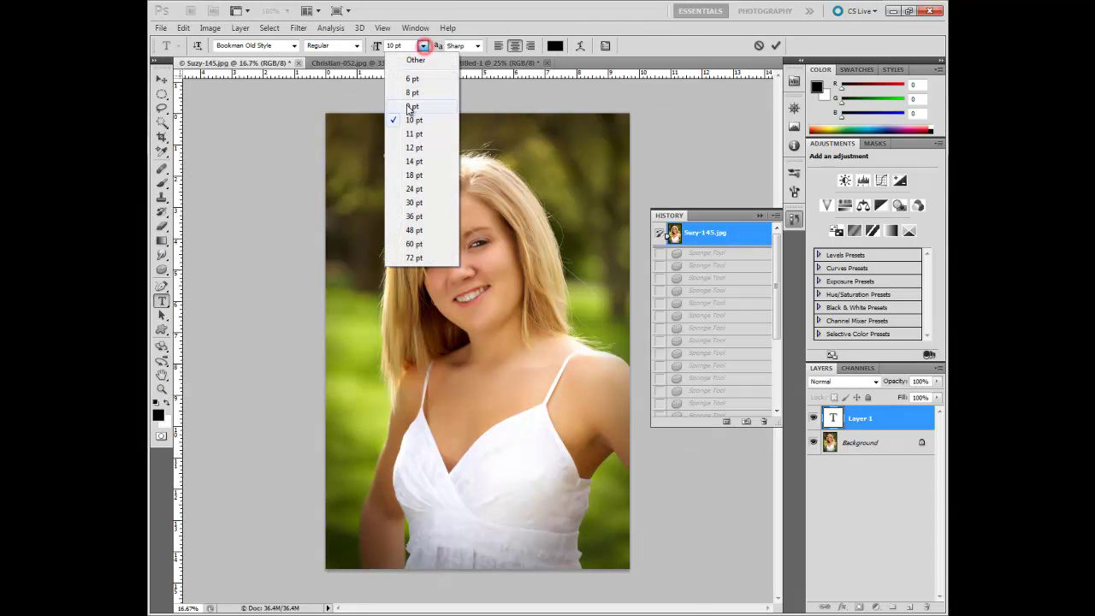
left_click(416, 203)
left_click(420, 47)
left_click(414, 244)
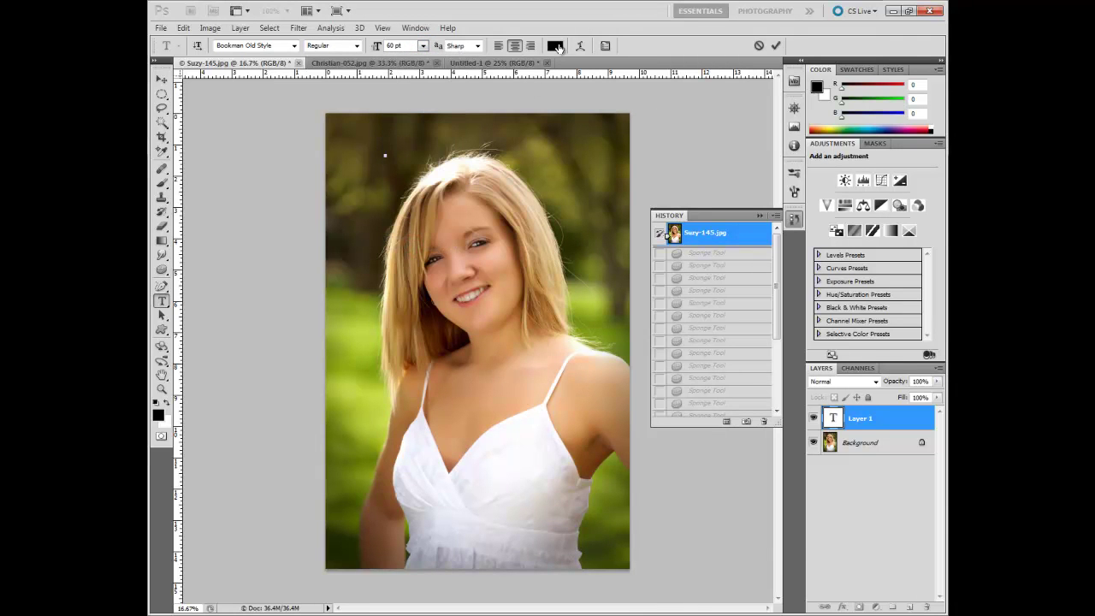
left_click(555, 45)
left_click_drag(538, 358, 532, 349)
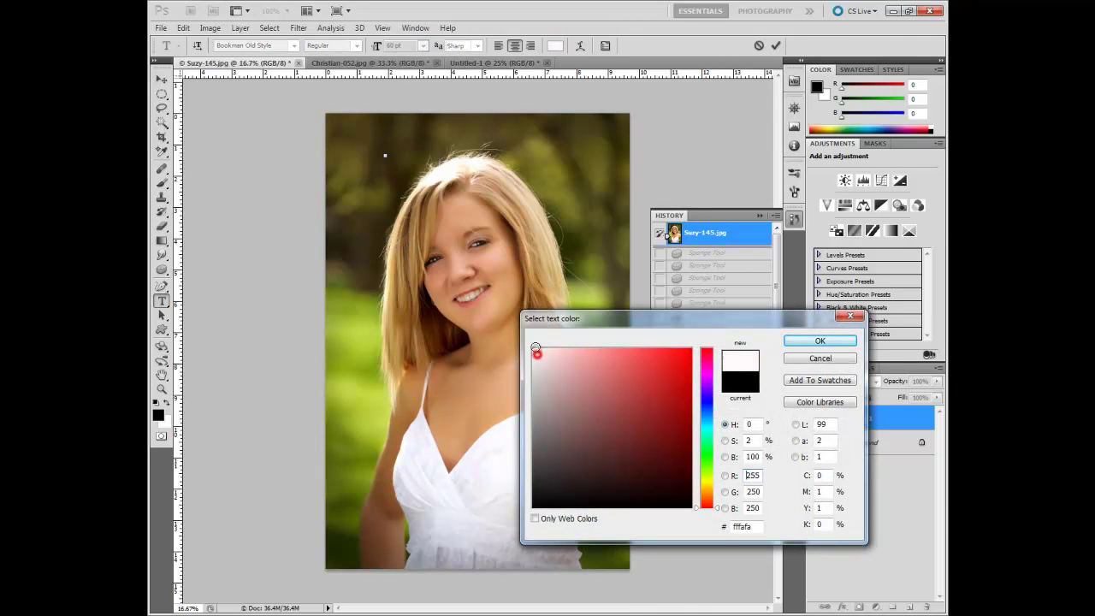
left_click(807, 341)
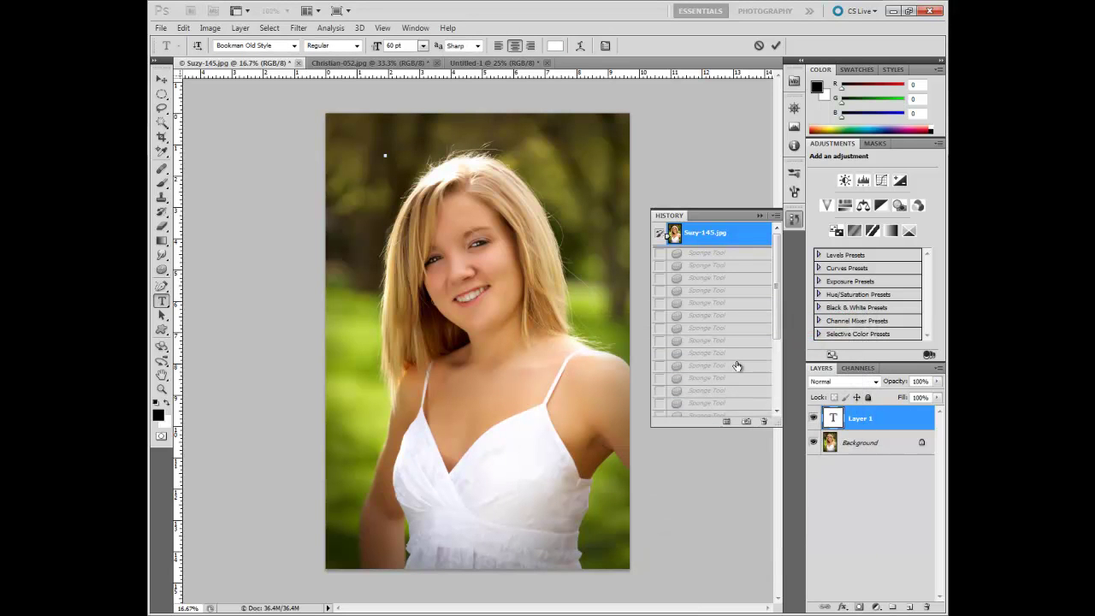
type("Jennifer")
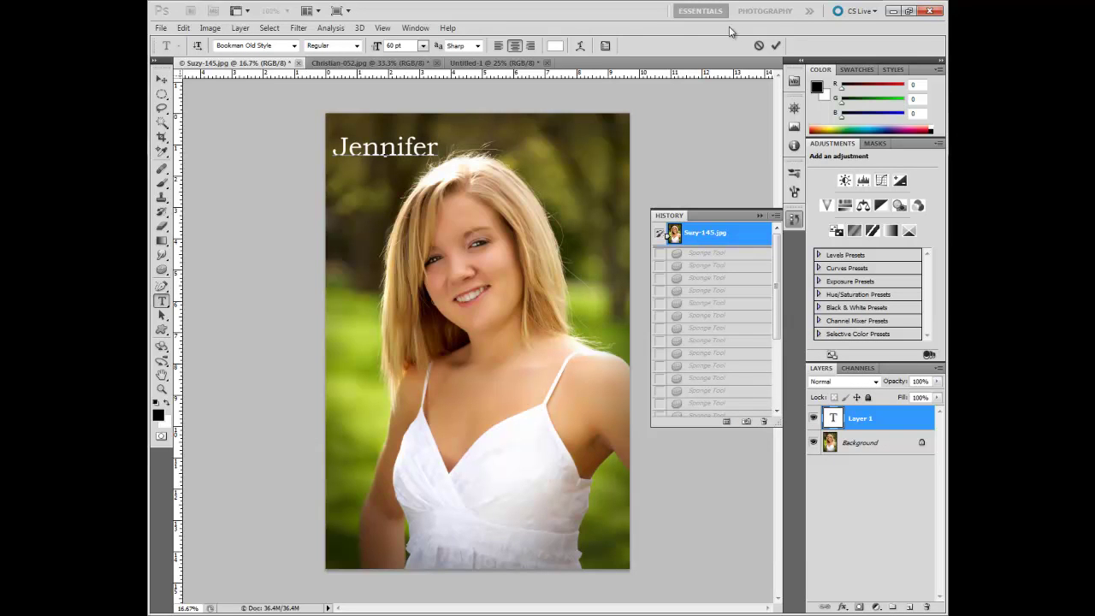
- Commit the Jennifer text and drag it right and up toward the top centre
left_click(775, 45)
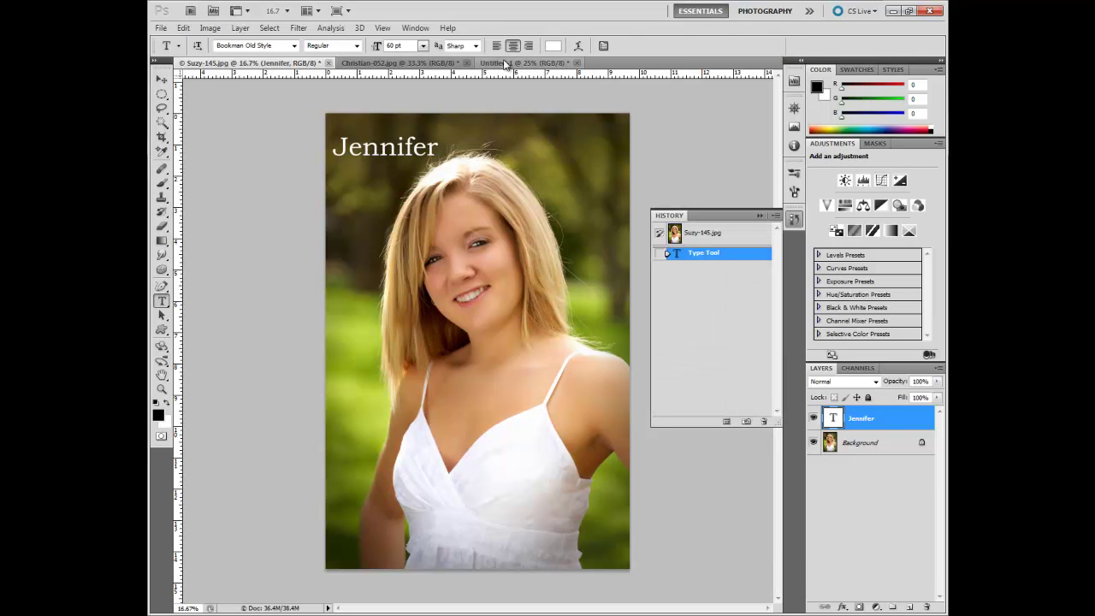
left_click(162, 79)
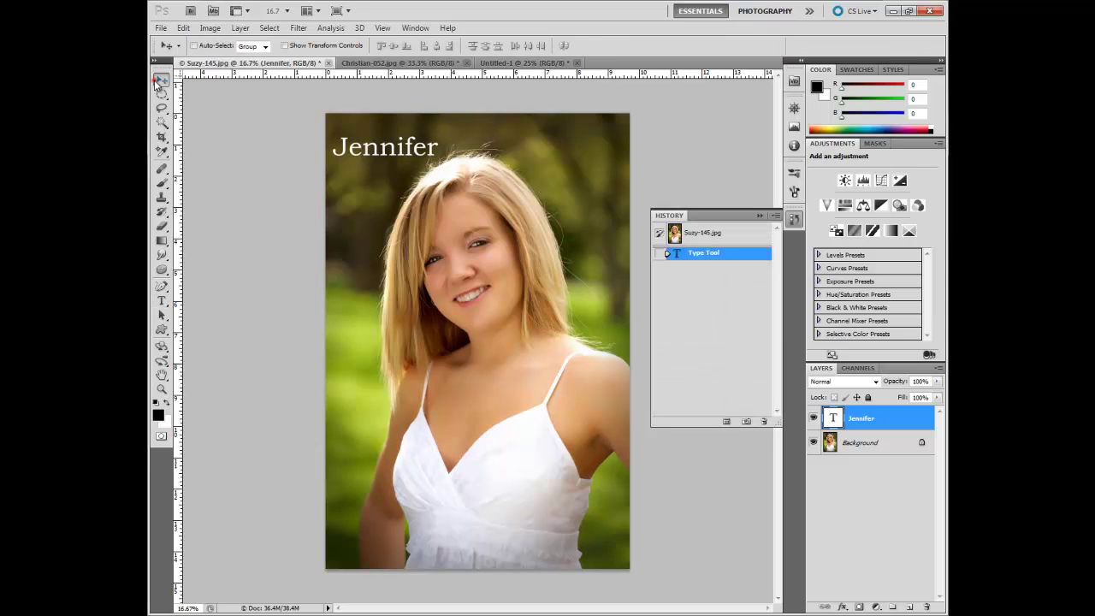
left_click_drag(337, 192, 369, 186)
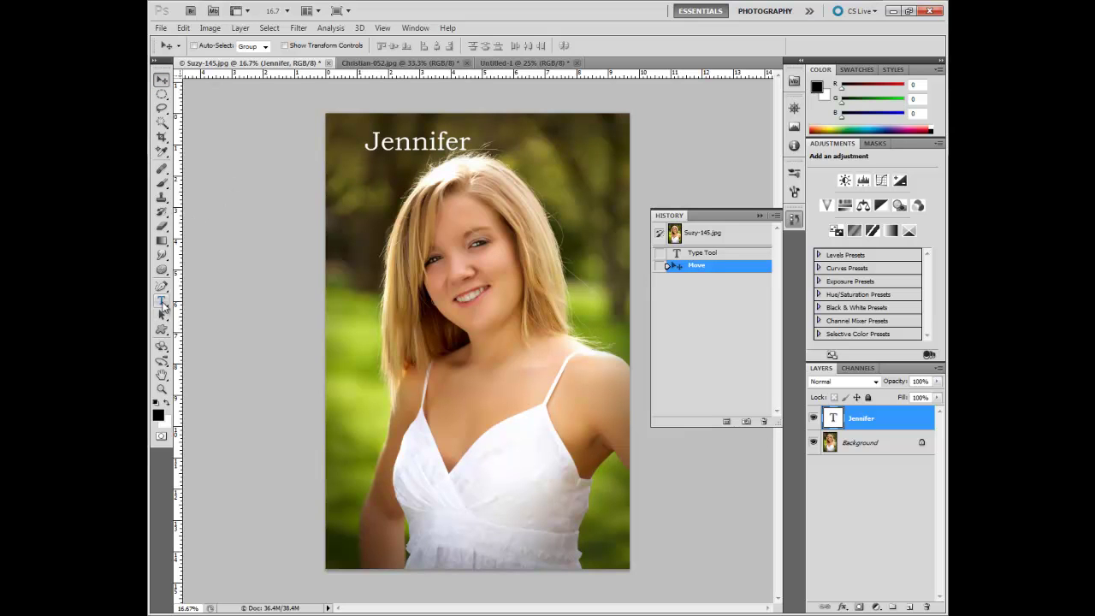
- Type 'Jennifer' vertically down the left side, correct the mistyped letter to f, and commit
left_click(161, 301)
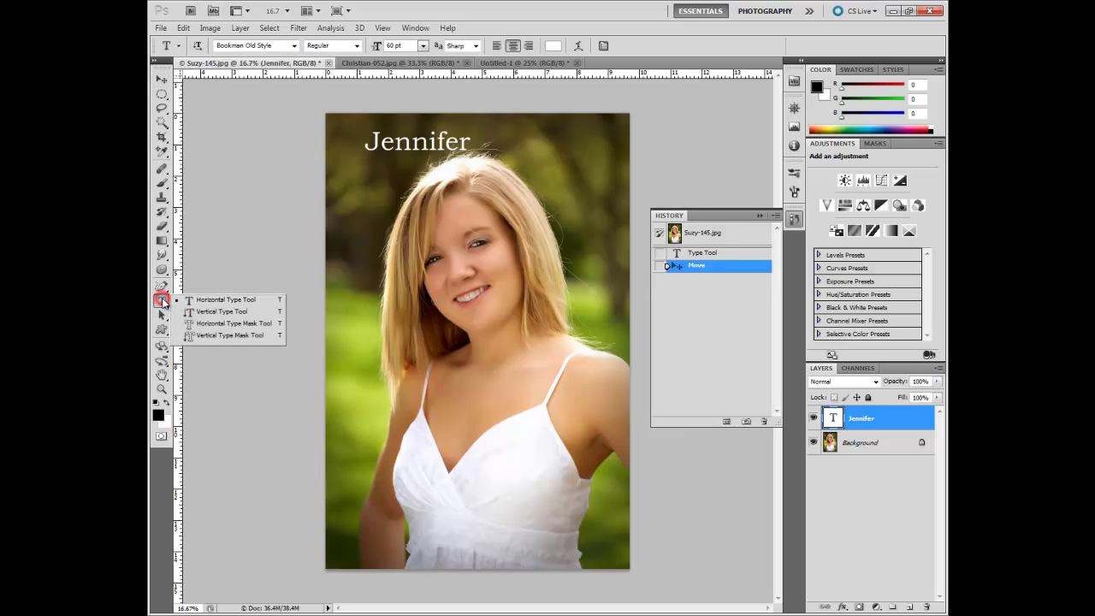
left_click(219, 313)
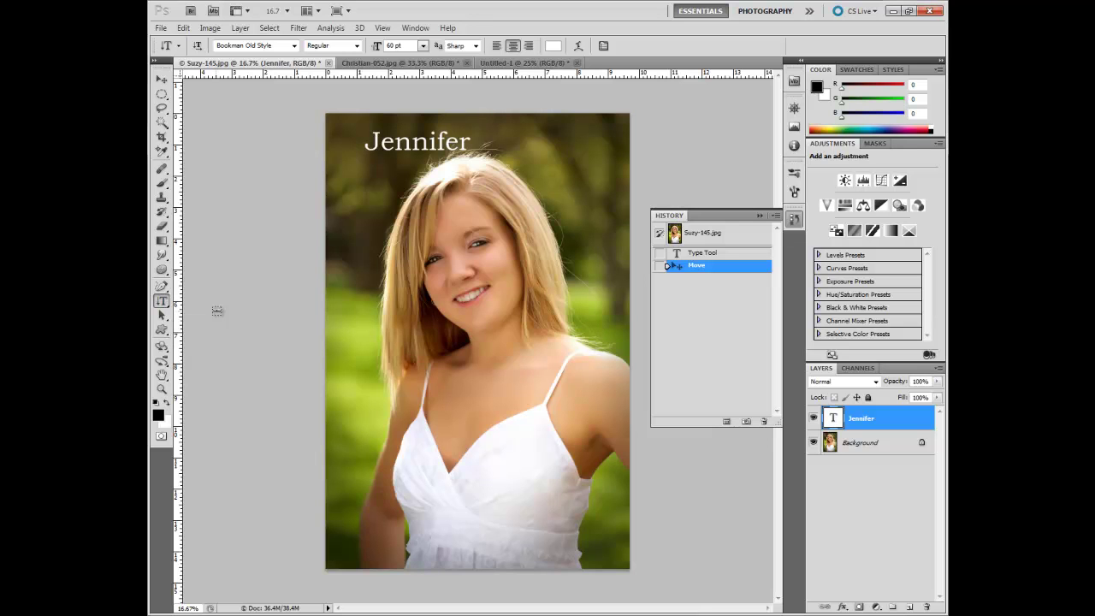
left_click(350, 216)
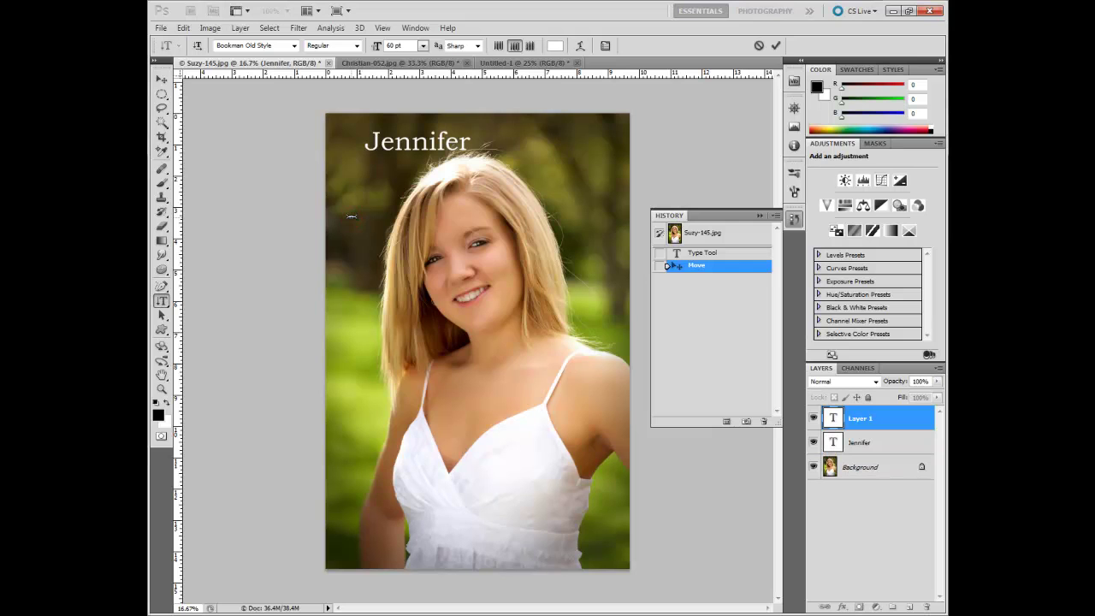
type("Jennifer")
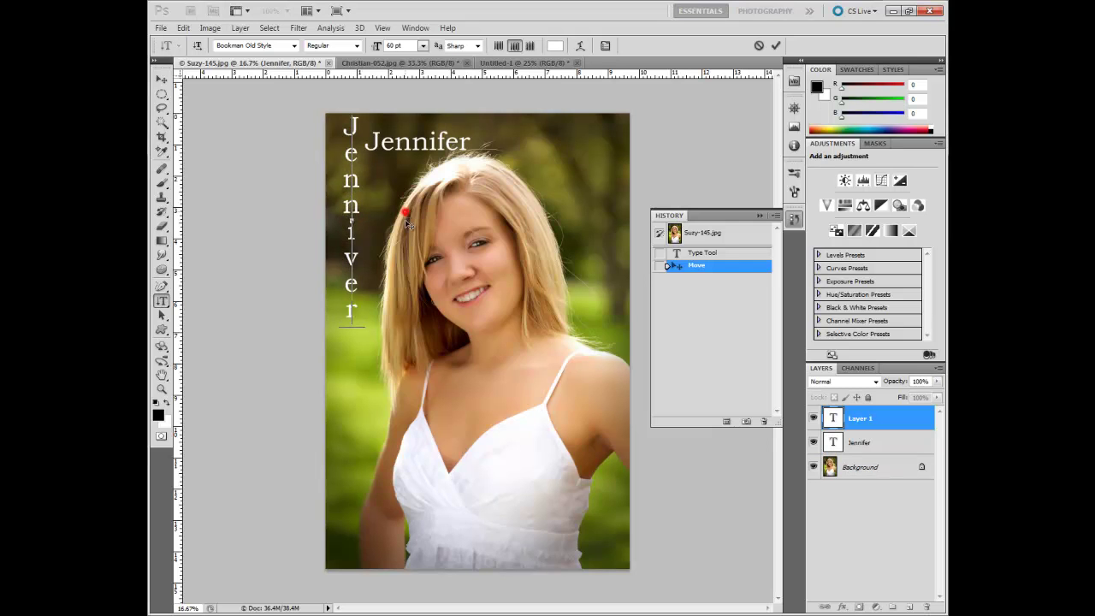
left_click_drag(403, 212, 408, 282)
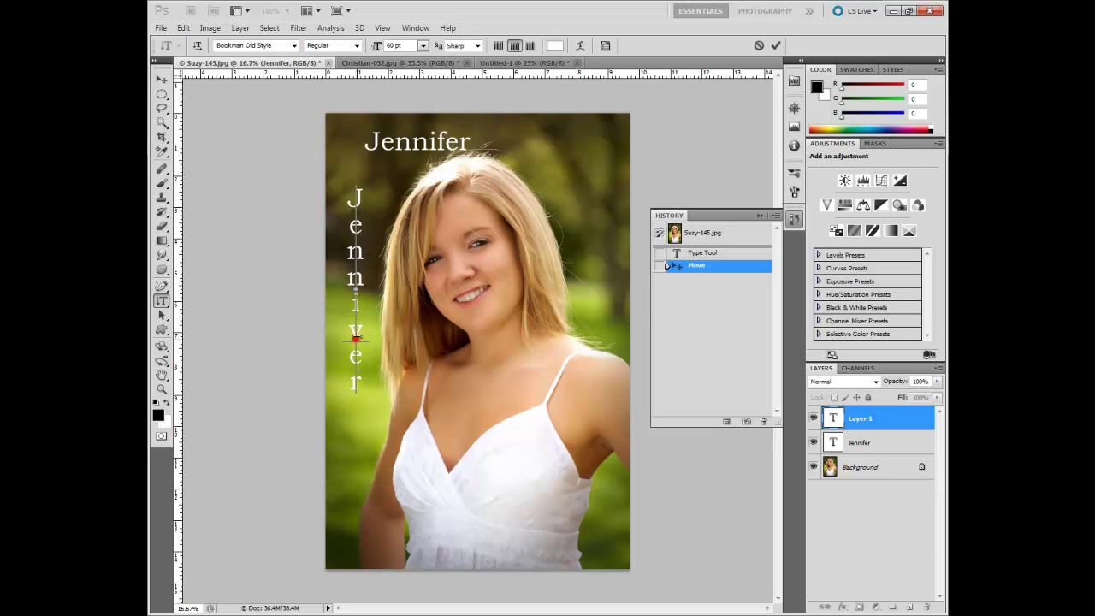
left_click_drag(356, 318, 356, 342)
type("f")
left_click(775, 47)
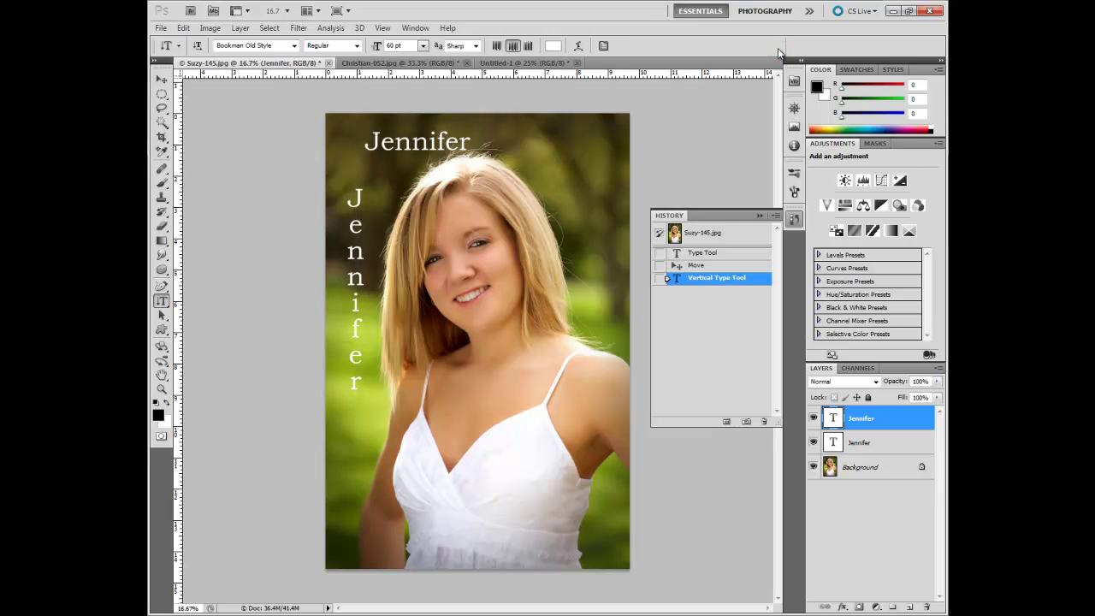